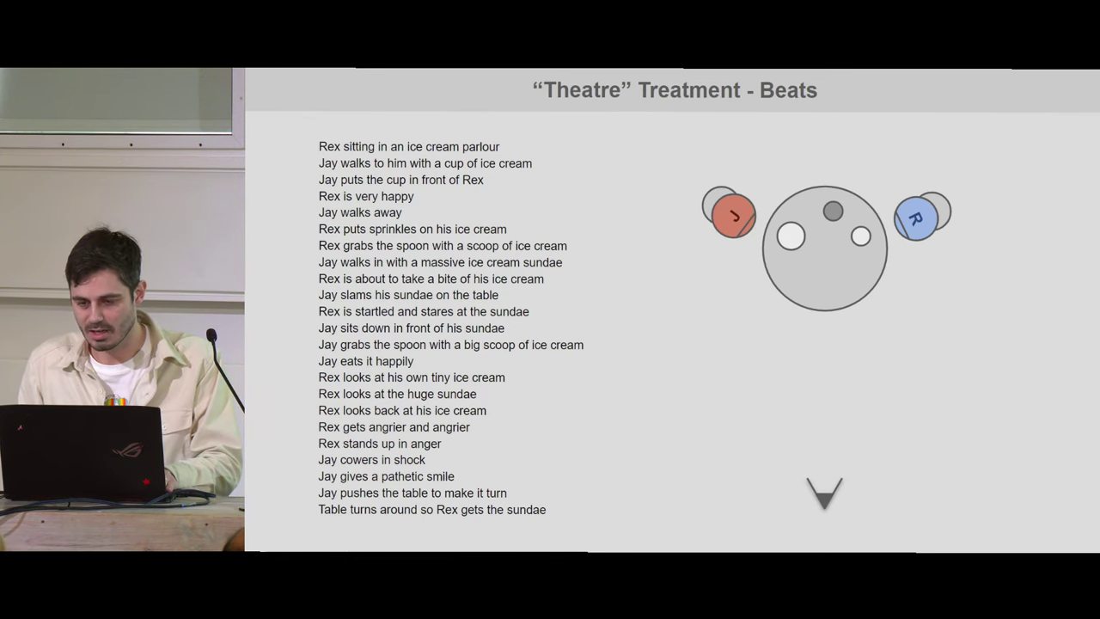
Switch from the presentation to Blender and get a closer look at both characters beside the table
key("Right")
key("alt+Tab")
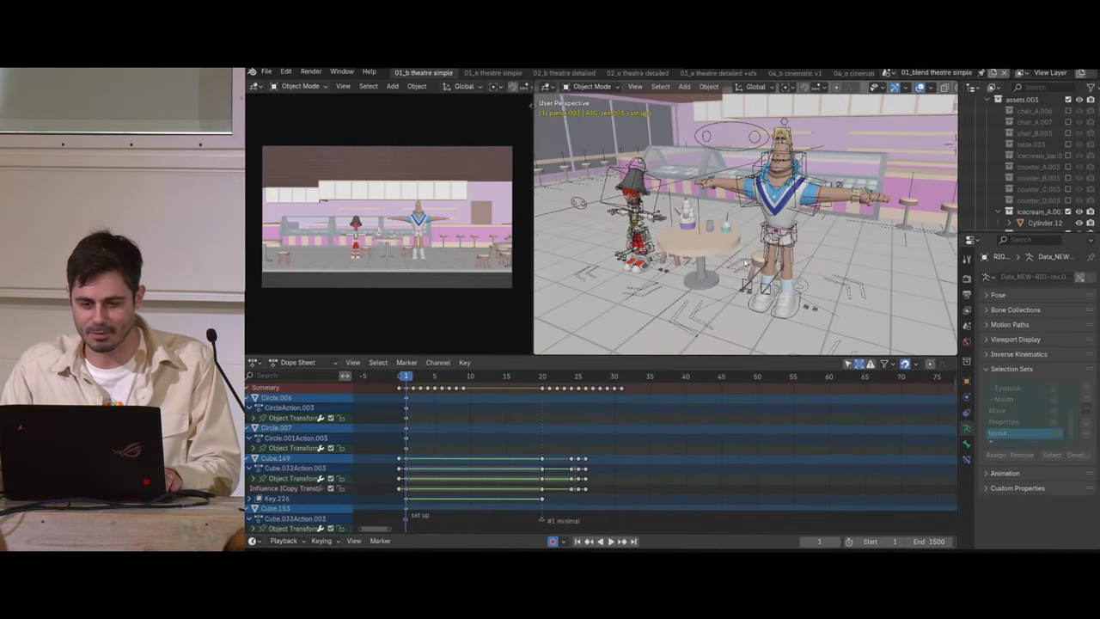
middle_click_drag(745, 262, 844, 271)
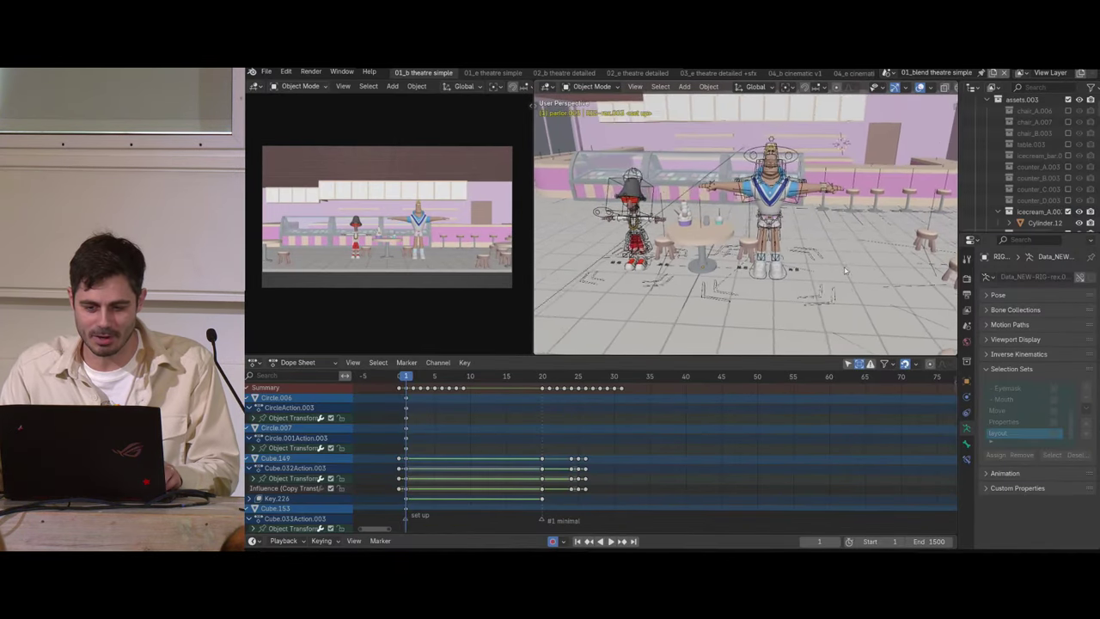
scroll(844, 271, "up", 4)
left_click(872, 269)
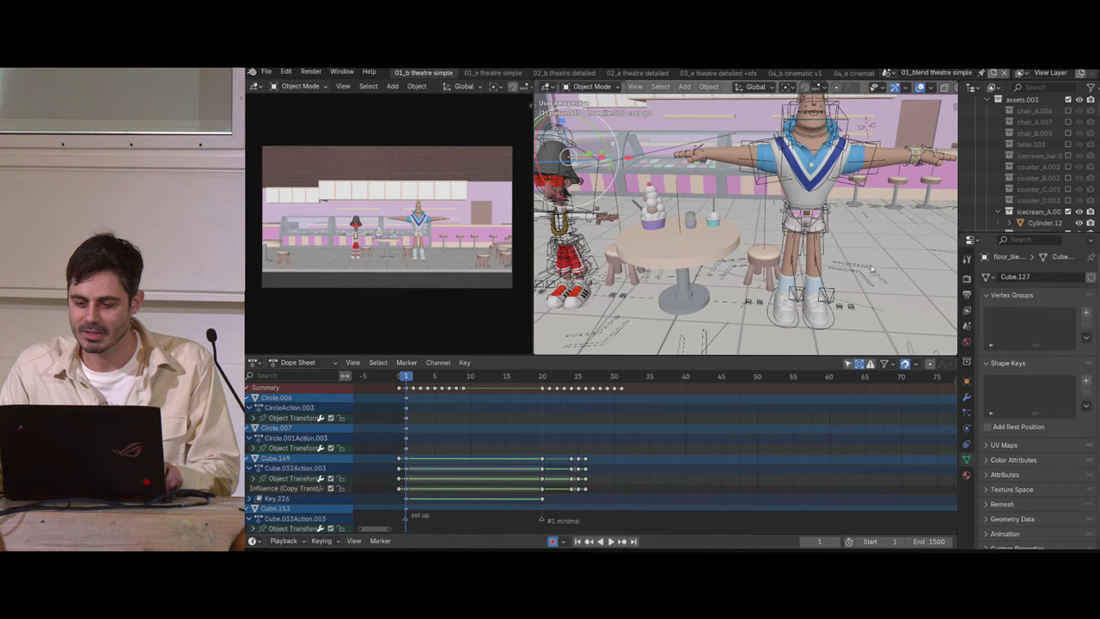
key("ctrl+Tab")
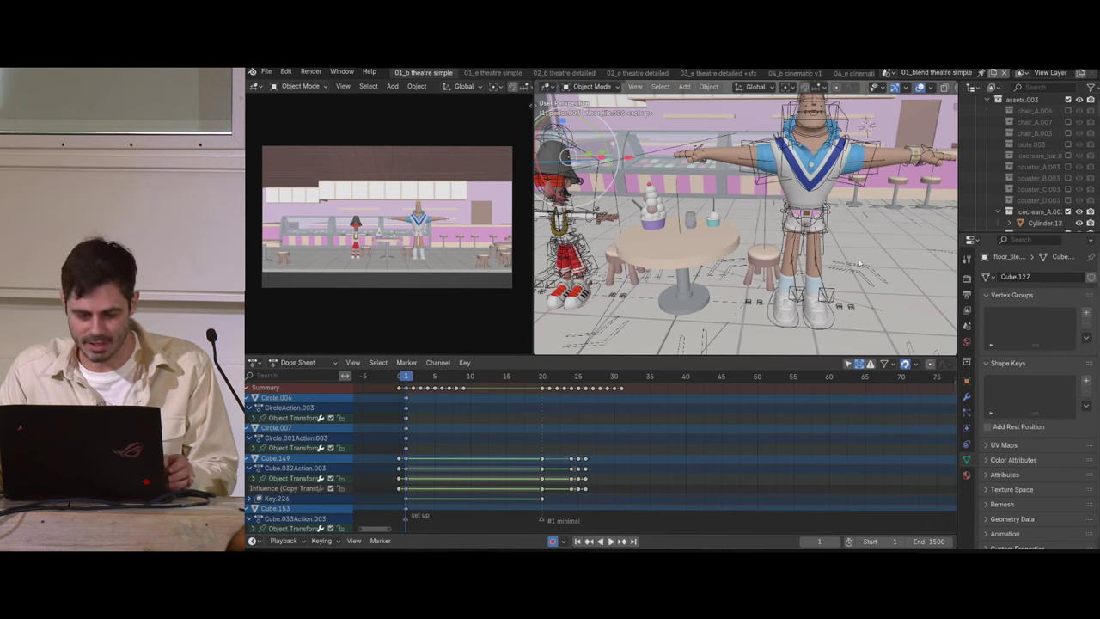
middle_click_drag(859, 262, 836, 286)
Select Rex's rig and put it into Pose Mode
left_click(815, 197)
left_click(815, 197)
left_click(828, 207)
key("ctrl+Tab")
scroll(823, 235, "up", 3)
scroll(822, 235, "down", 5)
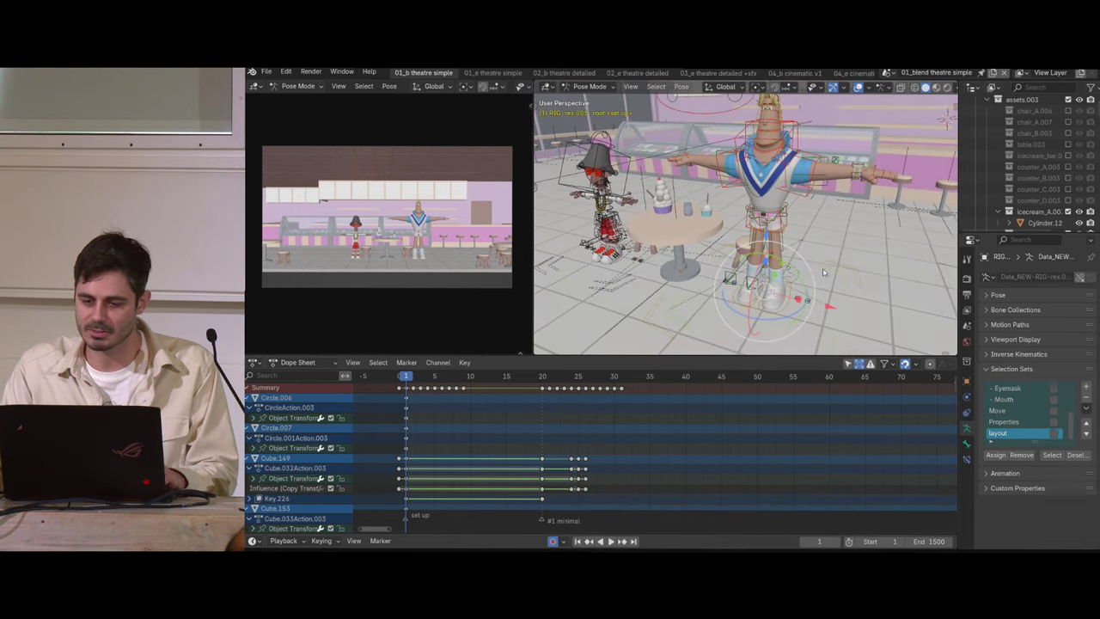
scroll(824, 263, "down", 3)
scroll(827, 258, "up", 2)
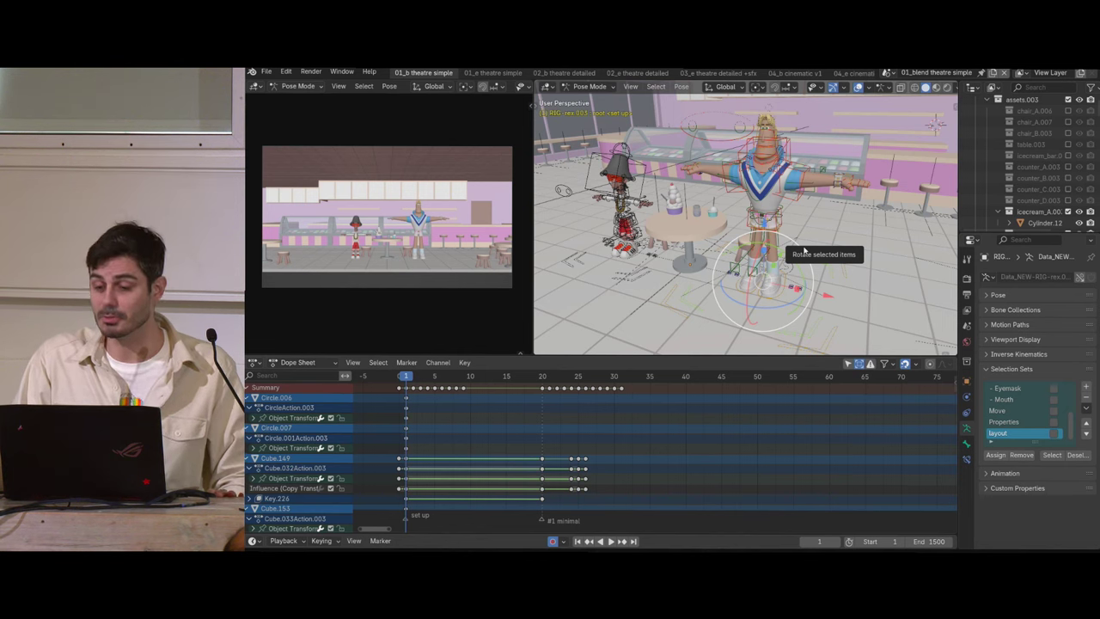
Show the viewport in wireframe, deselect Rex's bones and select the bones of the layout selection set
scroll(817, 237, "up", 2)
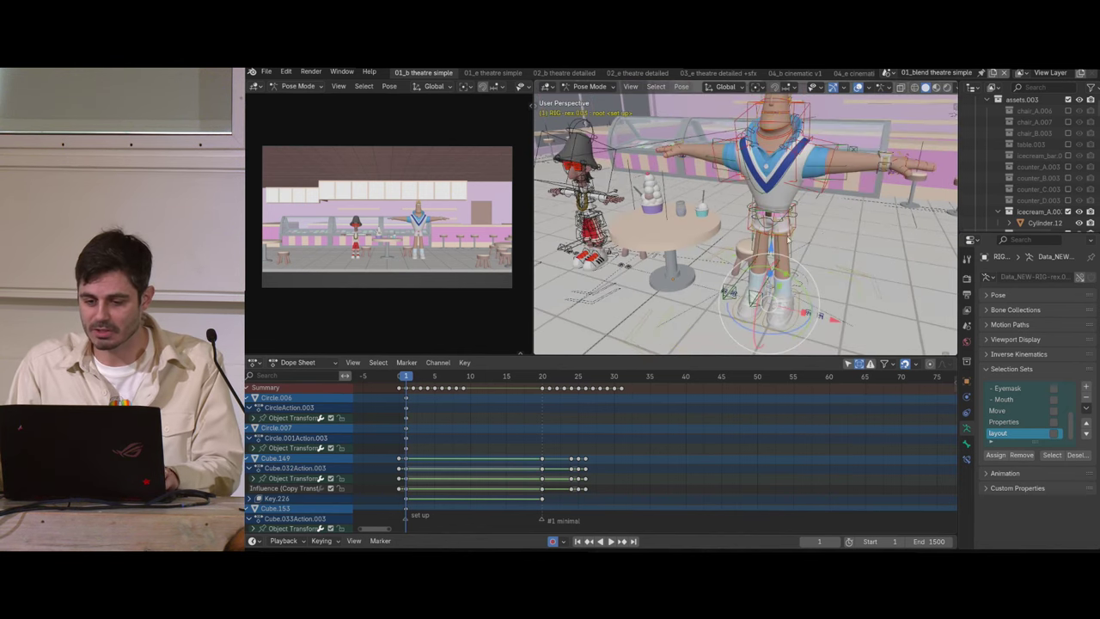
mouse_move(821, 240)
middle_mouse_down()
mouse_move(818, 256)
mouse_move(810, 233)
mouse_move(769, 266)
mouse_move(807, 302)
mouse_move(854, 319)
middle_mouse_up()
key("shift+z")
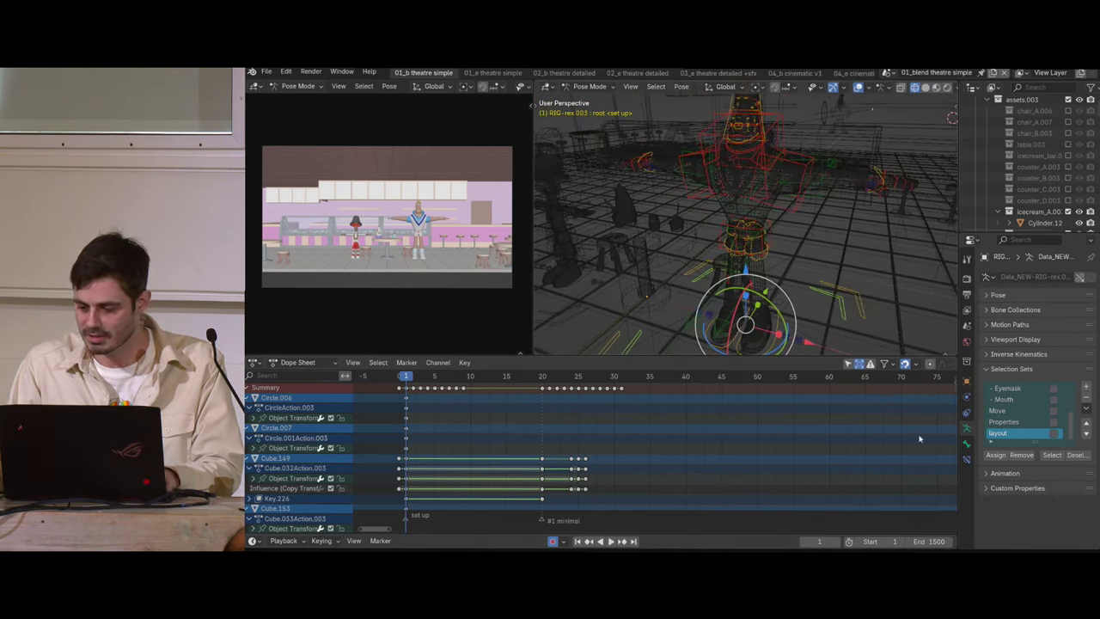
key("alt+a")
key("alt+w")
key("Escape")
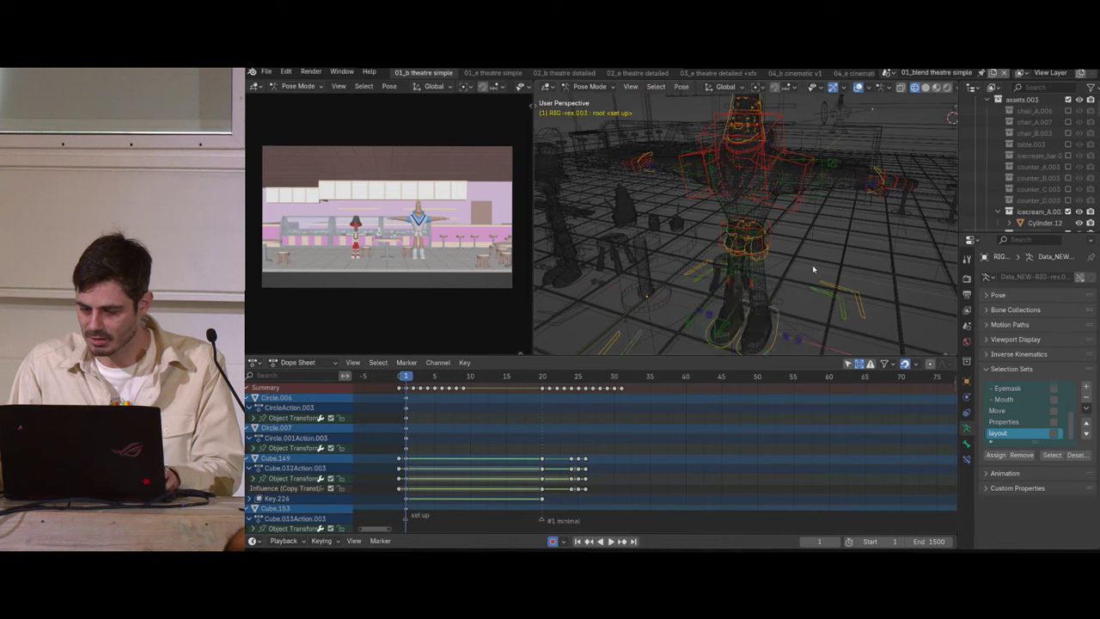
key("alt+shift+w")
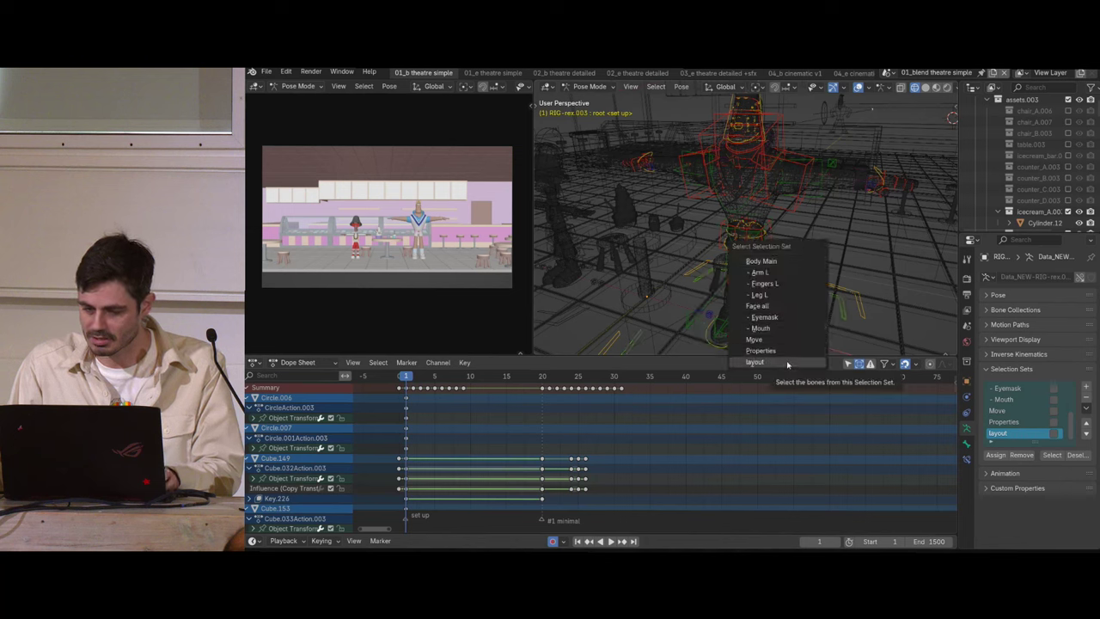
left_click(787, 364)
scroll(846, 273, "up", 2)
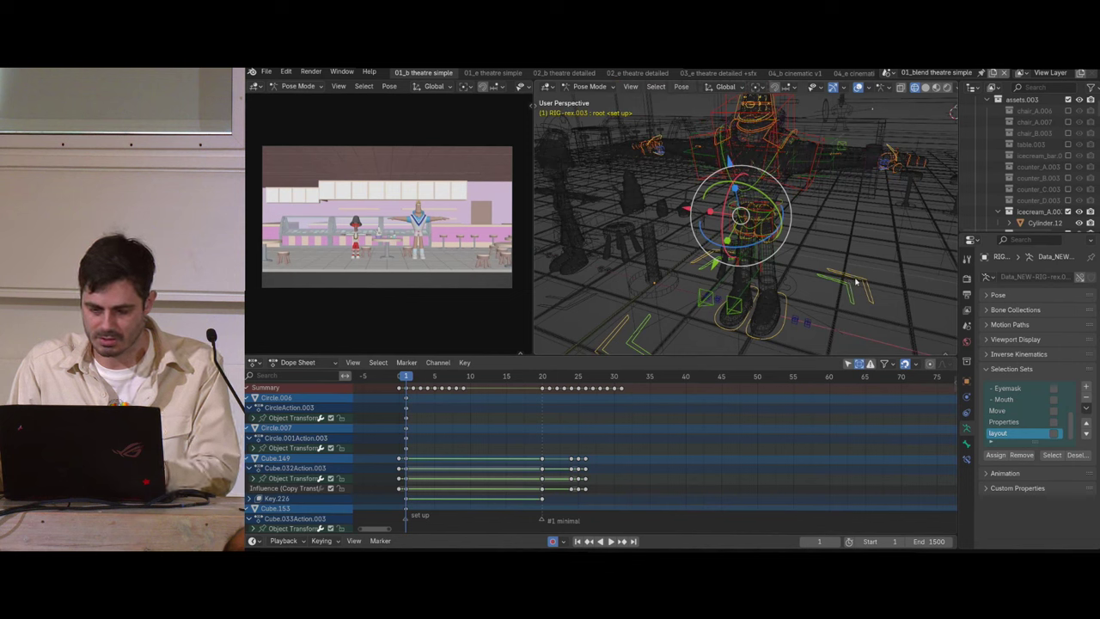
Hide bones on Rex's rig to simplify its controls, check the torso master control and return to solid shading
key("h")
left_click(784, 202)
left_click(785, 202)
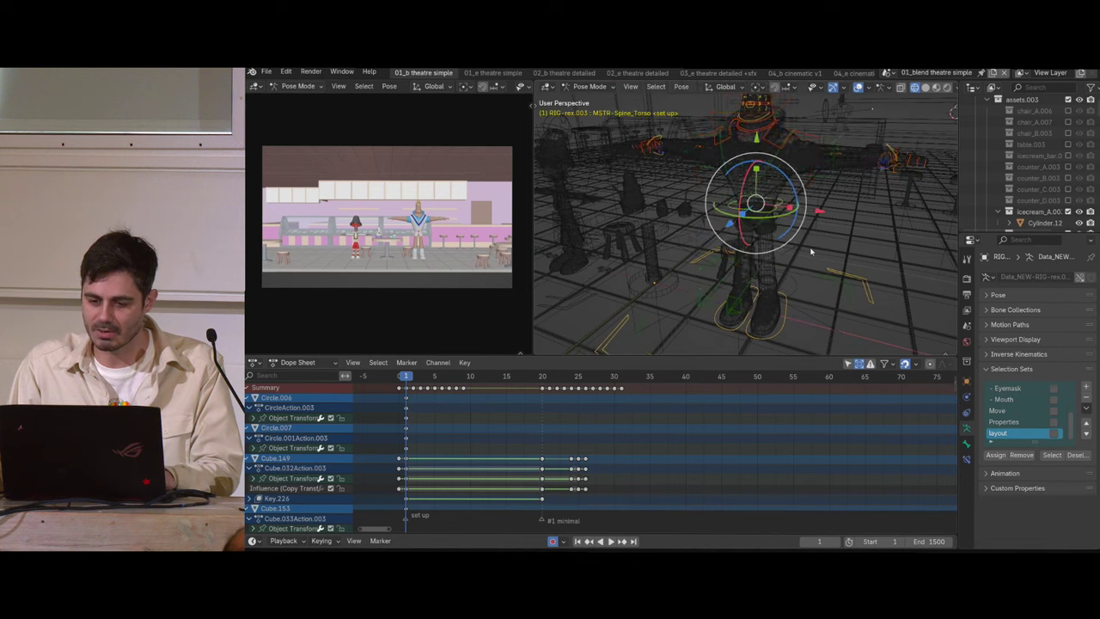
scroll(808, 249, "up", 2)
left_click(812, 223)
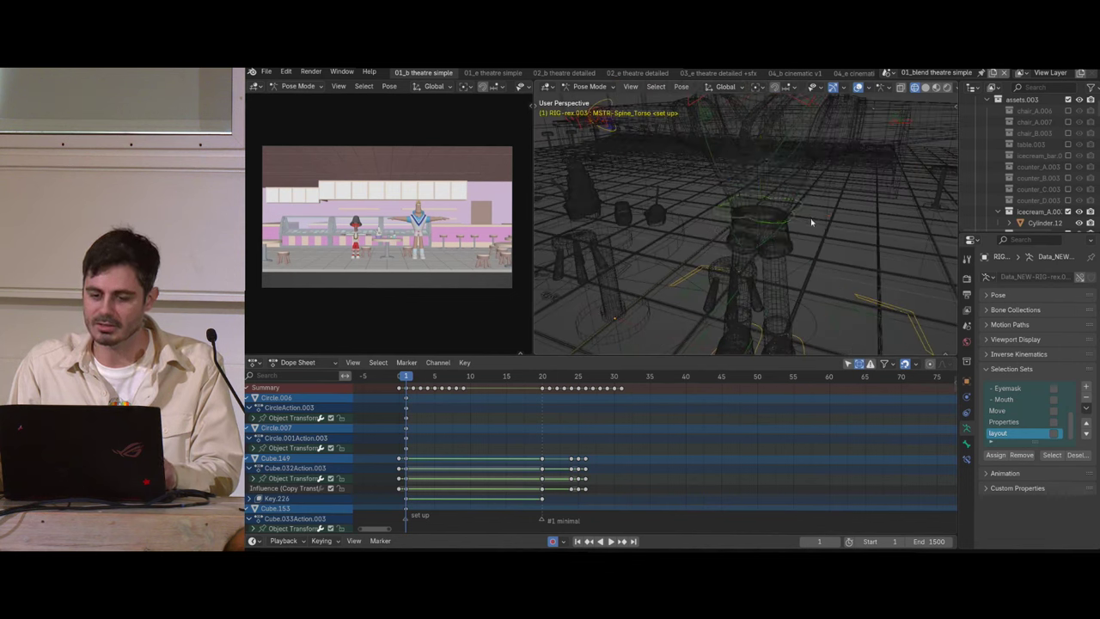
key("shift+z")
scroll(773, 234, "down", 3)
middle_click_drag(726, 245, 741, 237)
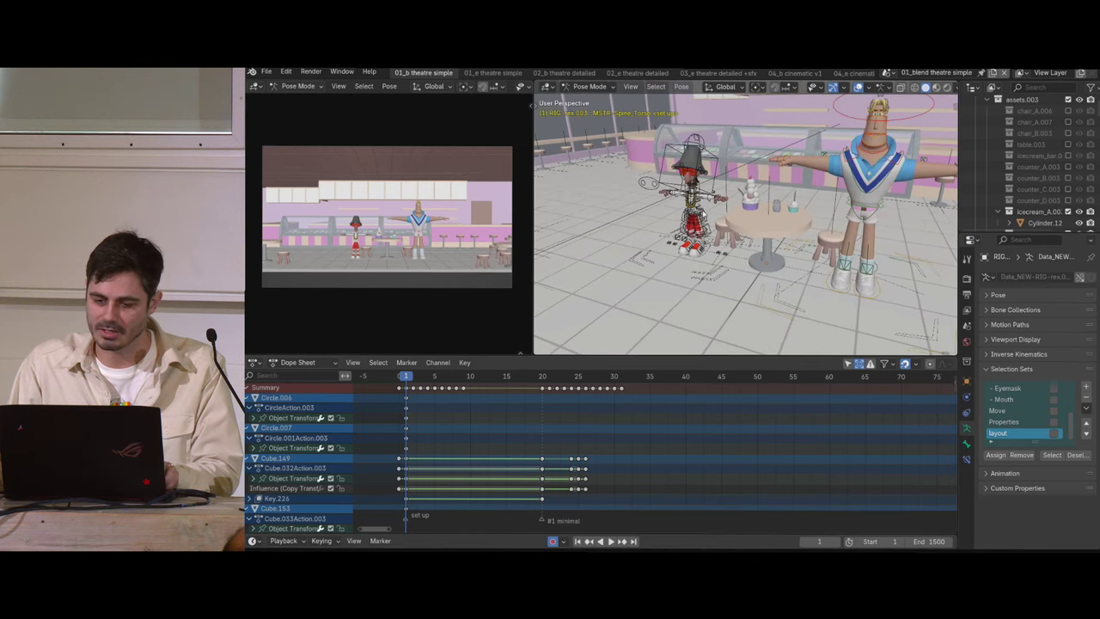
Switch Pose Mode over to Jay's rig and select his master chest control
key("ctrl+Tab")
left_click(704, 214)
key("ctrl+Tab")
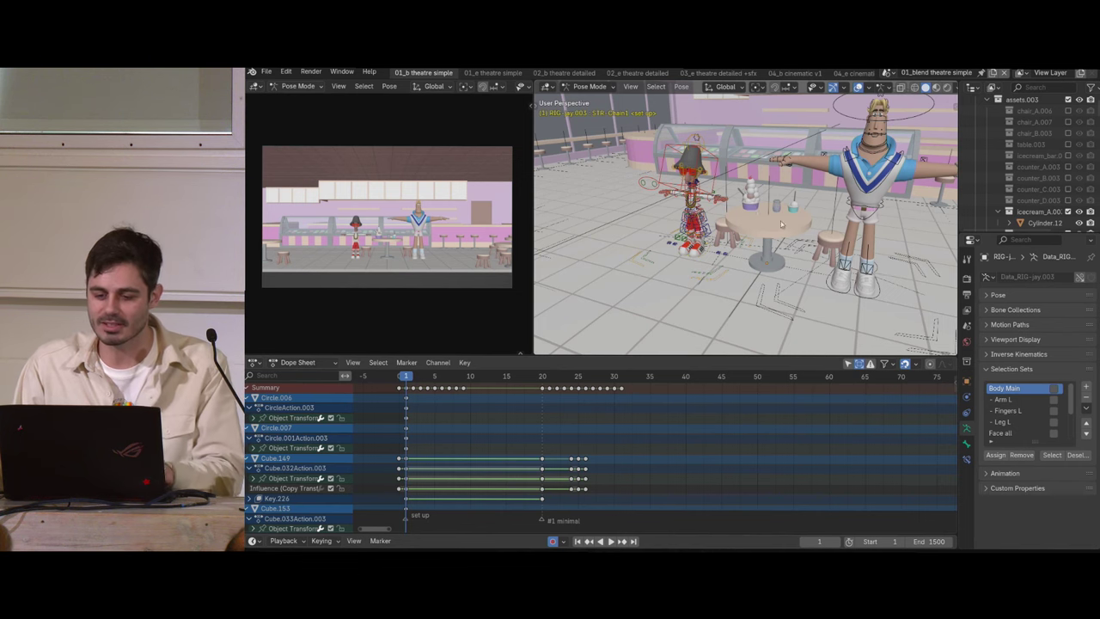
left_click(698, 212)
left_click(701, 213)
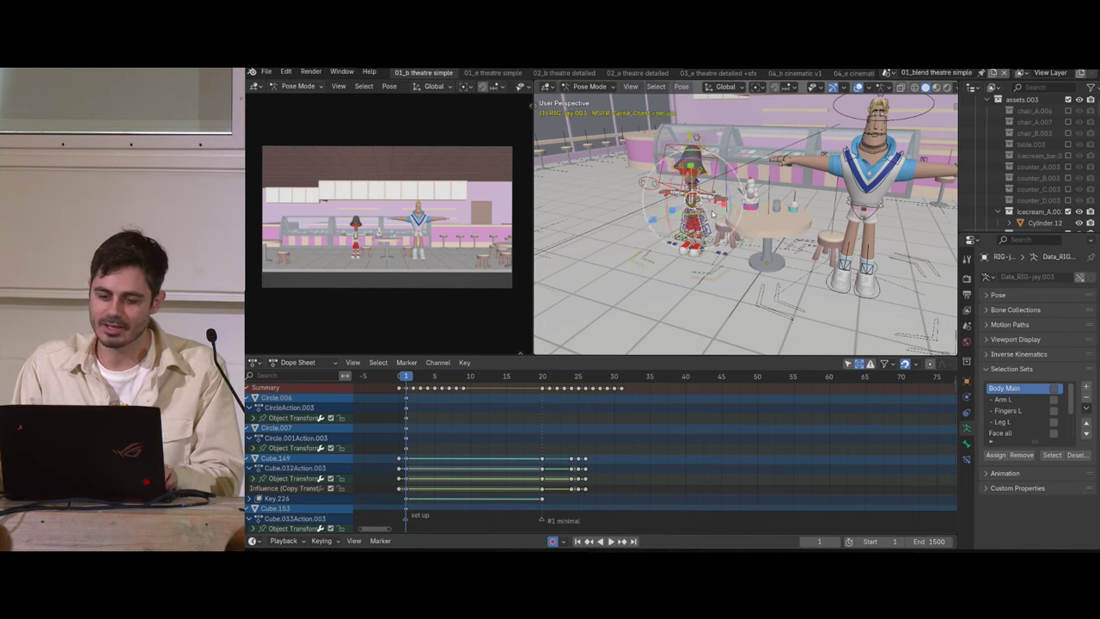
Frame Jay's chest control and show his rig in a maximized wireframe viewport
key("KP_Decimal")
scroll(805, 287, "down", 6)
key("shift+z")
mouse_move(805, 287)
middle_mouse_down("shift")
mouse_move(817, 233)
mouse_move(812, 292)
middle_mouse_up("shift")
scroll(817, 233, "down", 3)
key("ctrl+space")
scroll(773, 318, "down", 3)
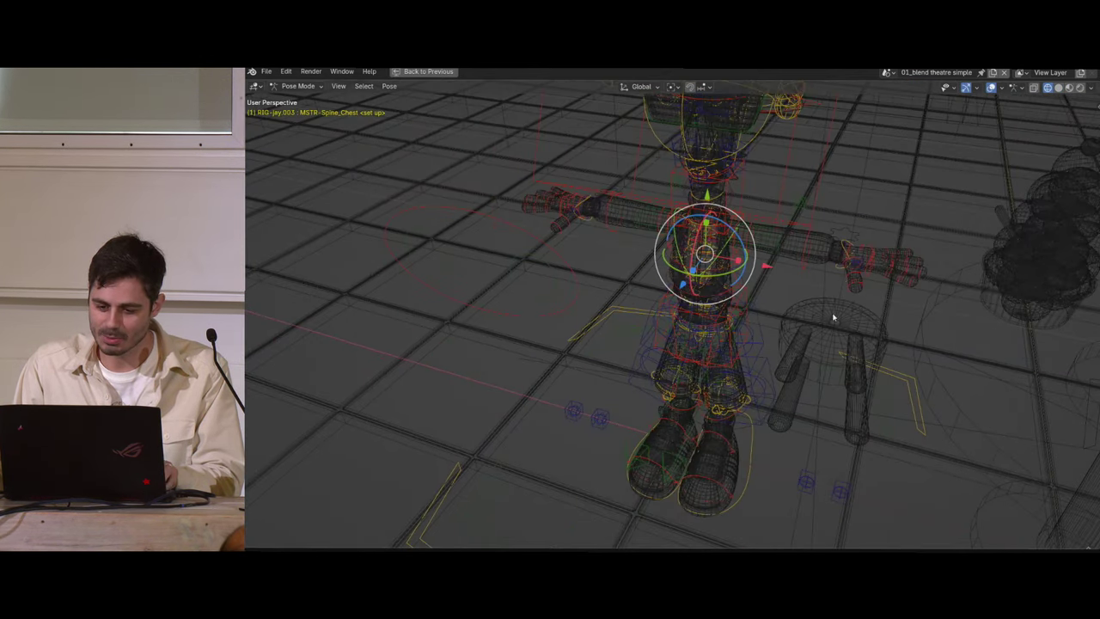
Pick through the overlapping controls around Jay's waist and return the viewport to solid shading
left_click(716, 321)
left_click(715, 316)
left_click(717, 315)
left_click(726, 310)
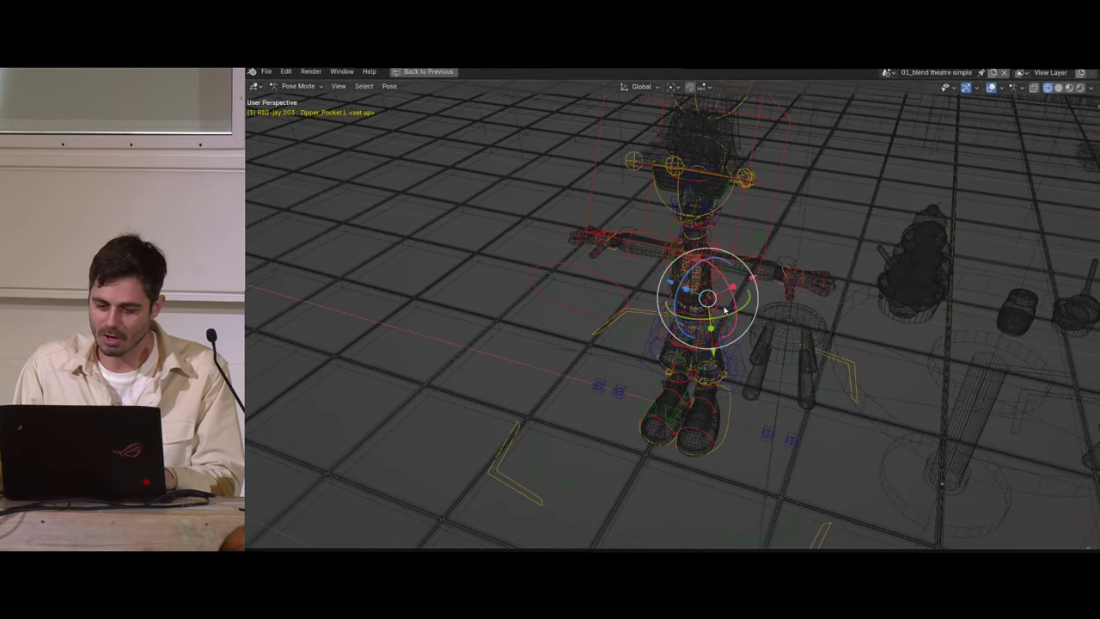
left_click(723, 313)
left_click(724, 312)
left_click(727, 310)
left_click(827, 269)
key("shift+z")
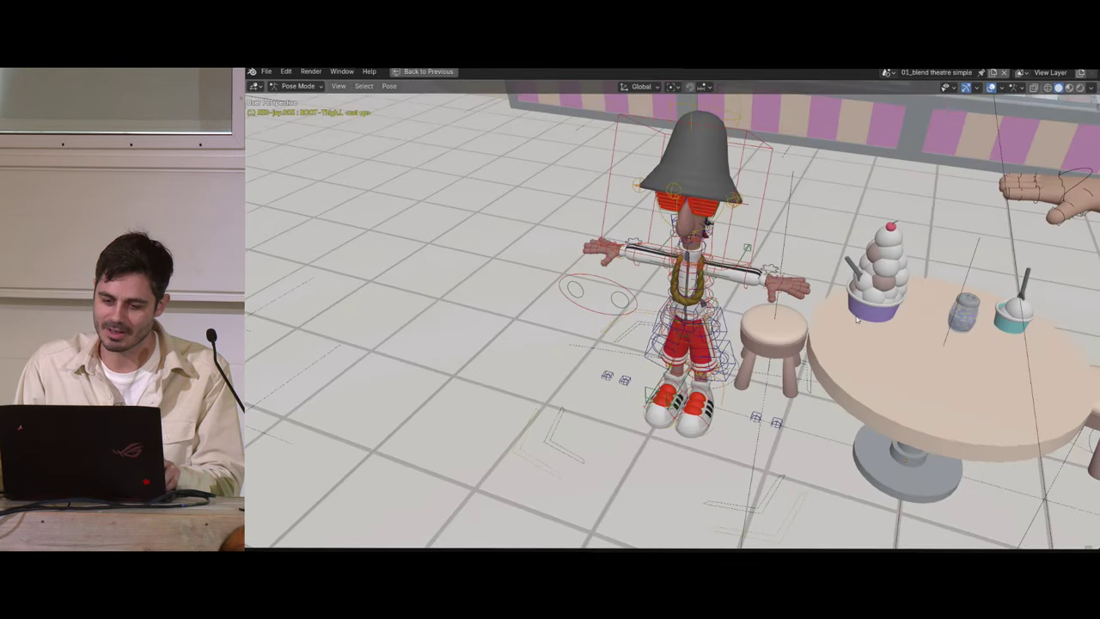
Return Jay's rig to Object Mode and restore the split workspace layout
scroll(842, 283, "down", 3)
key("ctrl+Tab")
middle_click_drag(928, 347, 826, 290, "shift")
left_click(862, 264)
middle_click_drag(827, 290, 832, 328)
key("ctrl+space")
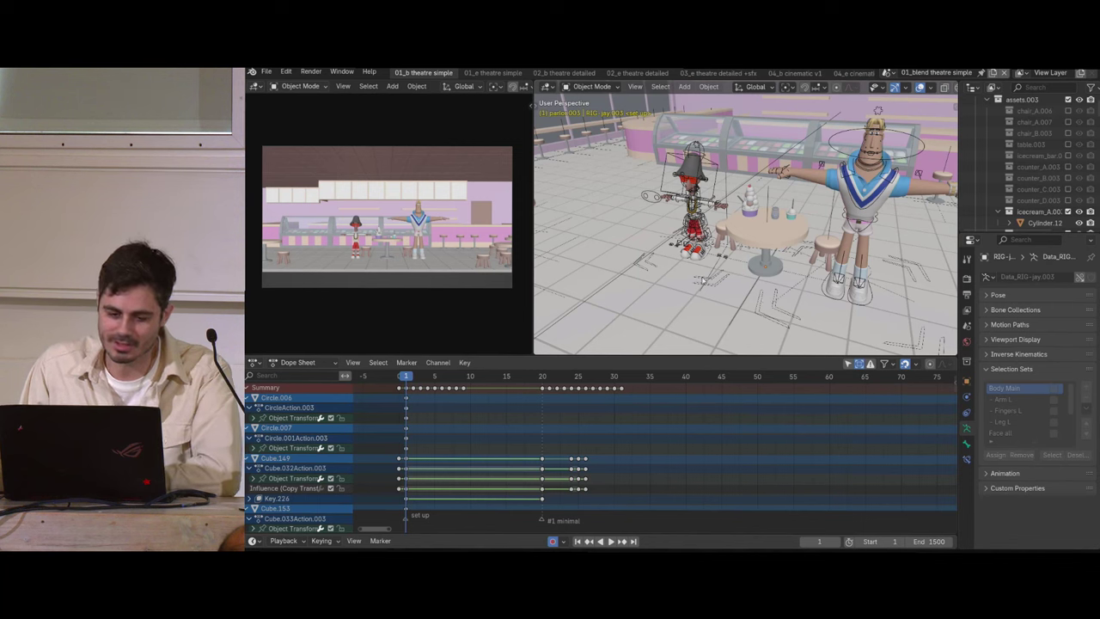
Select Rex's sweater vest and advance the timeline from the set-up pose to frame 2
middle_click_drag(491, 293, 497, 276, "ctrl")
middle_click_drag(729, 243, 700, 253, "shift")
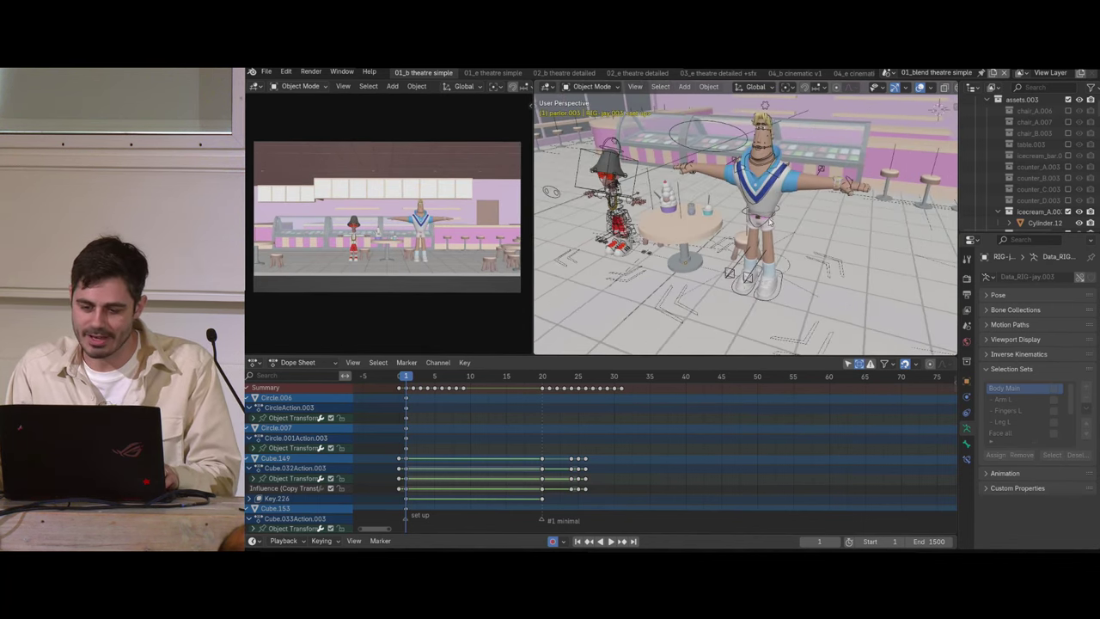
left_click(764, 191)
scroll(794, 272, "down", 3)
middle_click_drag(794, 271, 746, 260)
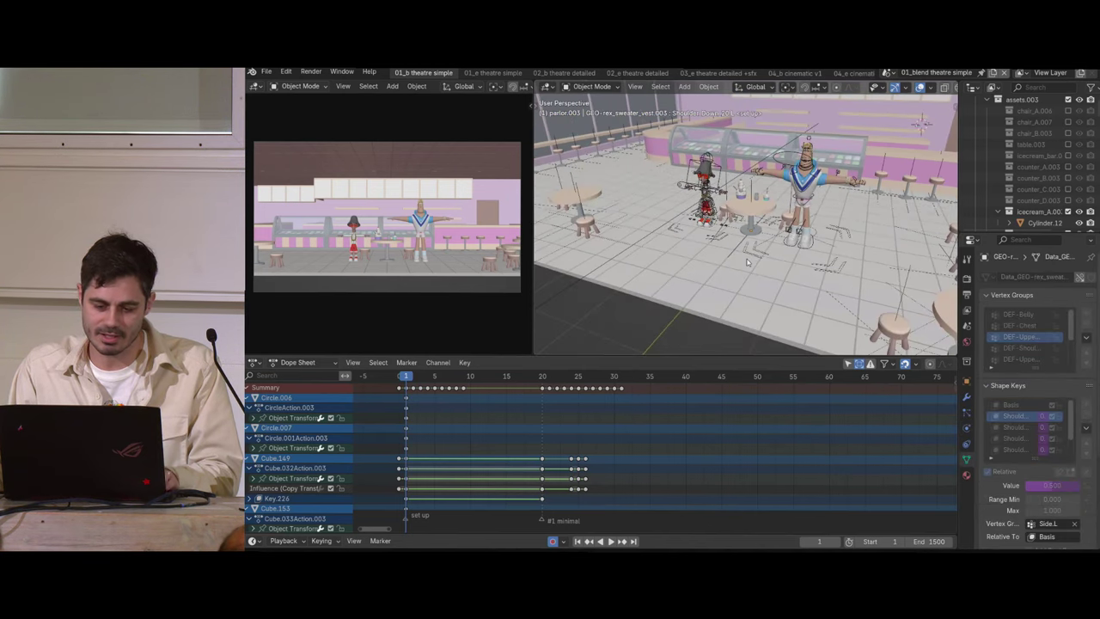
key("Right")
key("Left")
key("Right")
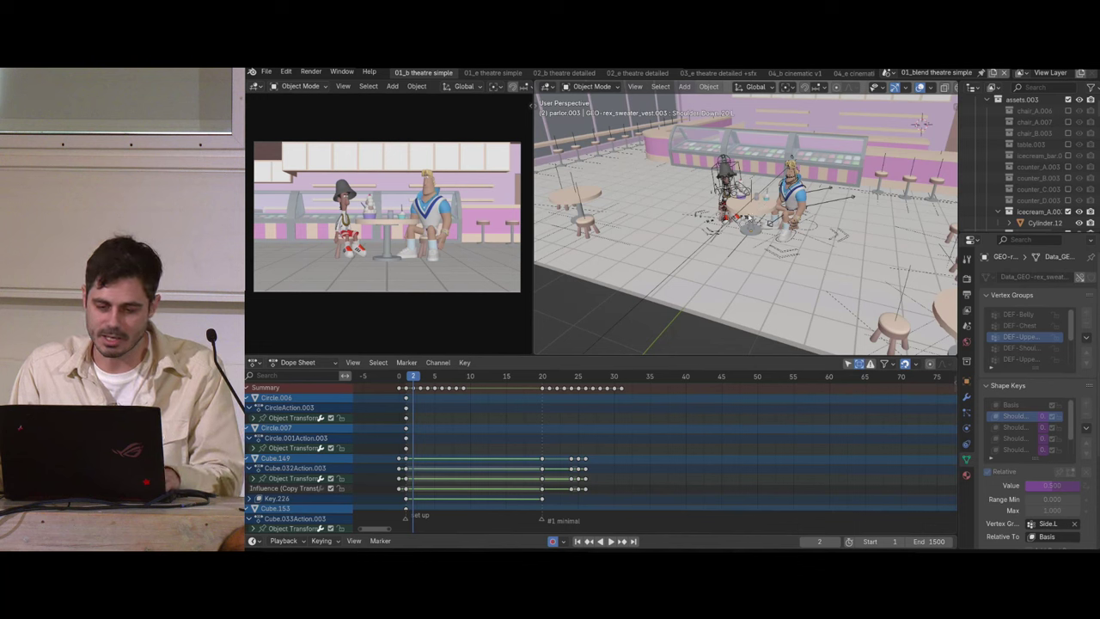
Examine the seated staging on frame 2 from several angles and advance to frame 3
scroll(743, 257, "up", 2)
middle_click_drag(743, 258, 727, 229)
scroll(783, 256, "up", 3)
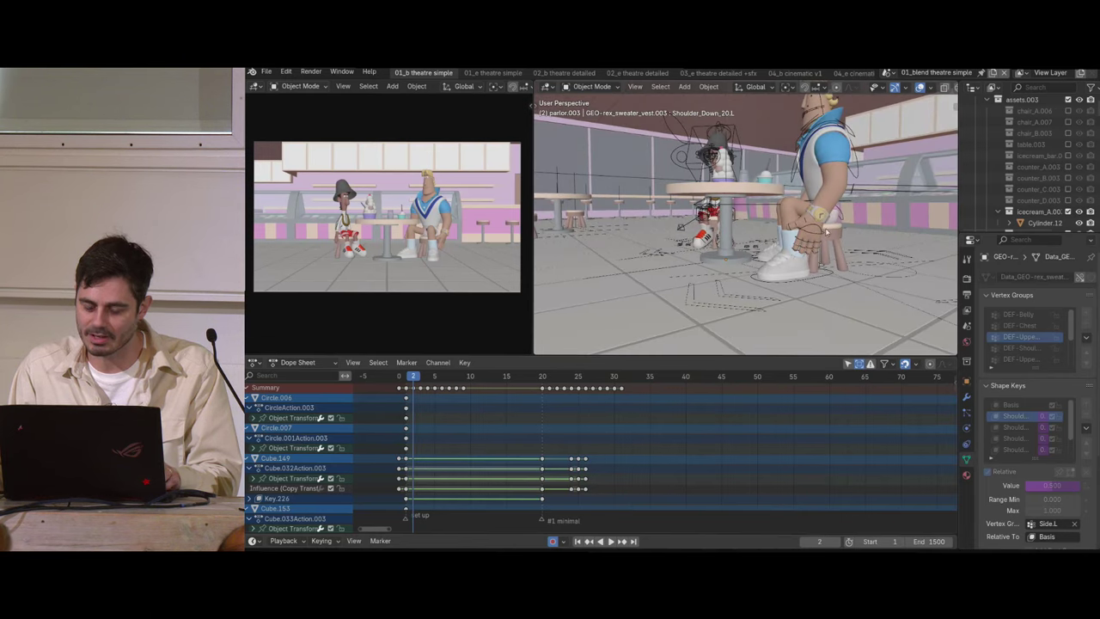
middle_click_drag(827, 230, 808, 209)
scroll(822, 204, "down", 2)
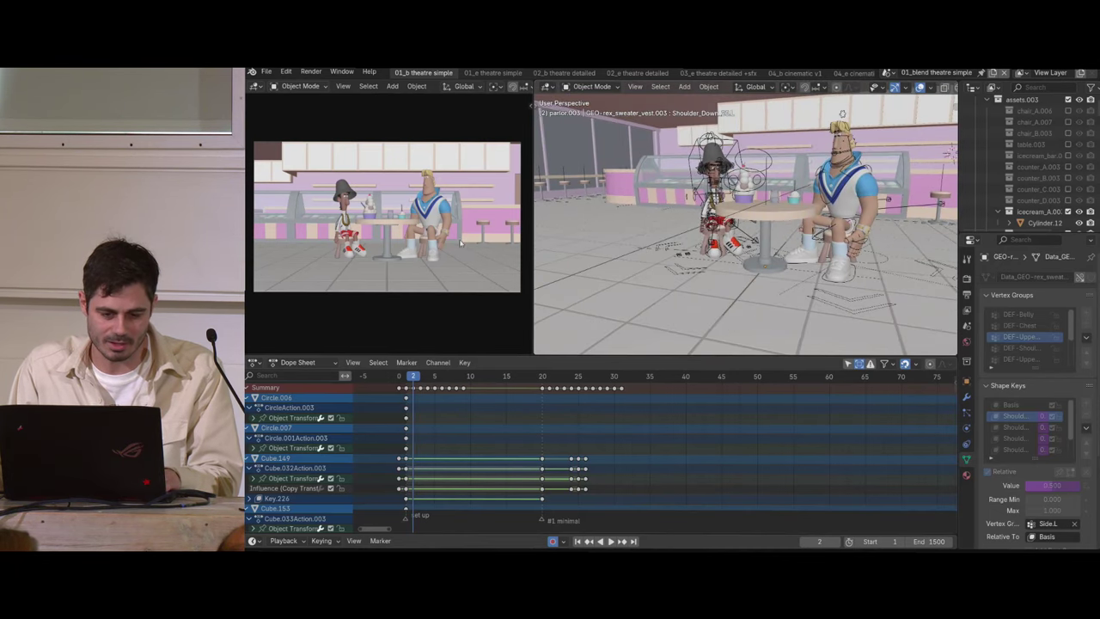
scroll(486, 244, "up", 3)
scroll(489, 234, "down", 3)
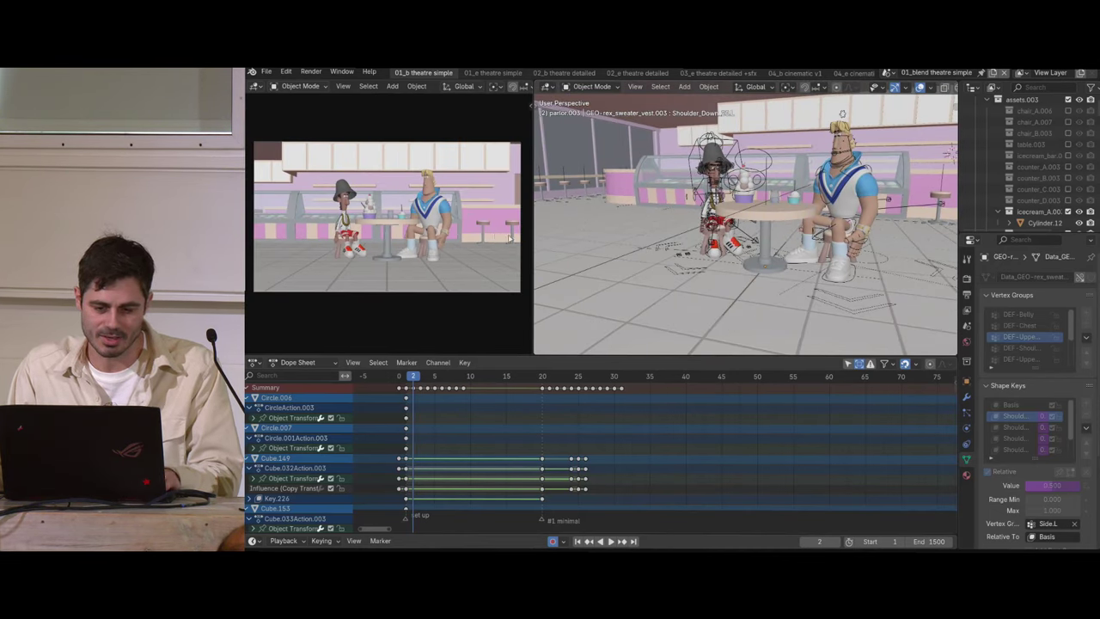
middle_click_drag(679, 249, 718, 254)
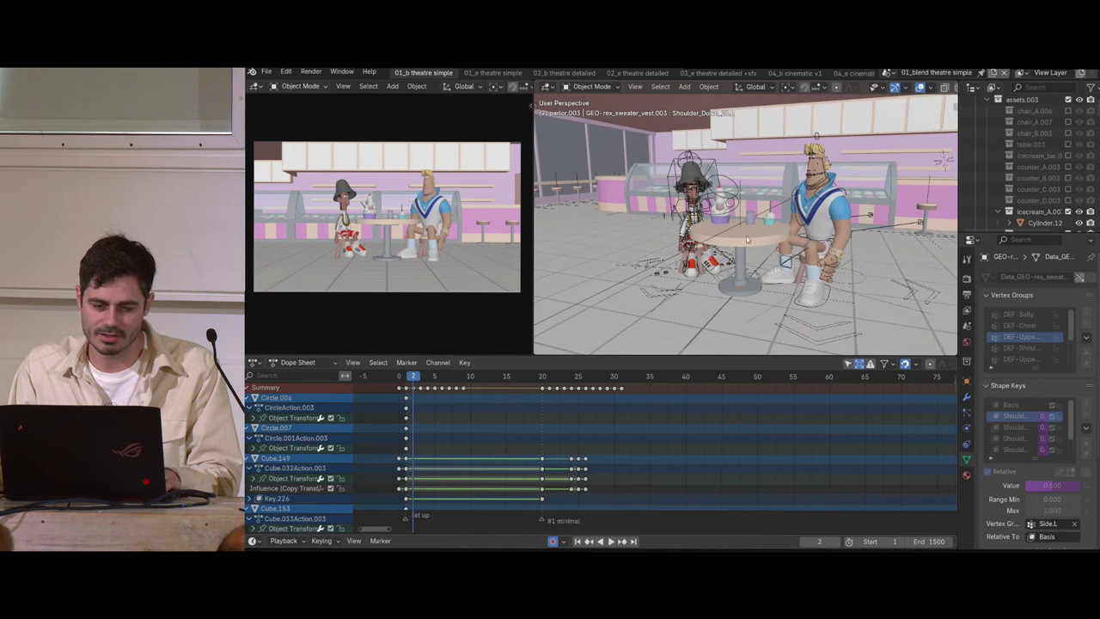
key("Right")
scroll(747, 234, "down", 4)
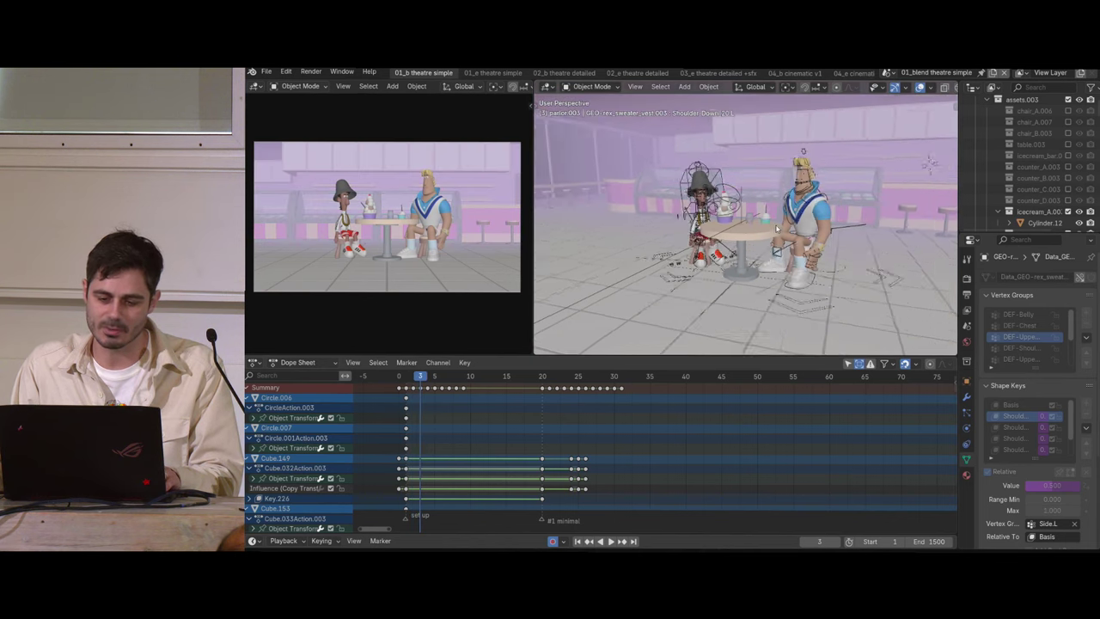
Select the translucent haze plane behind the characters and move it out of the parlour
left_click(849, 154)
middle_click_drag(850, 154, 784, 201)
scroll(838, 202, "down", 4)
key("g")
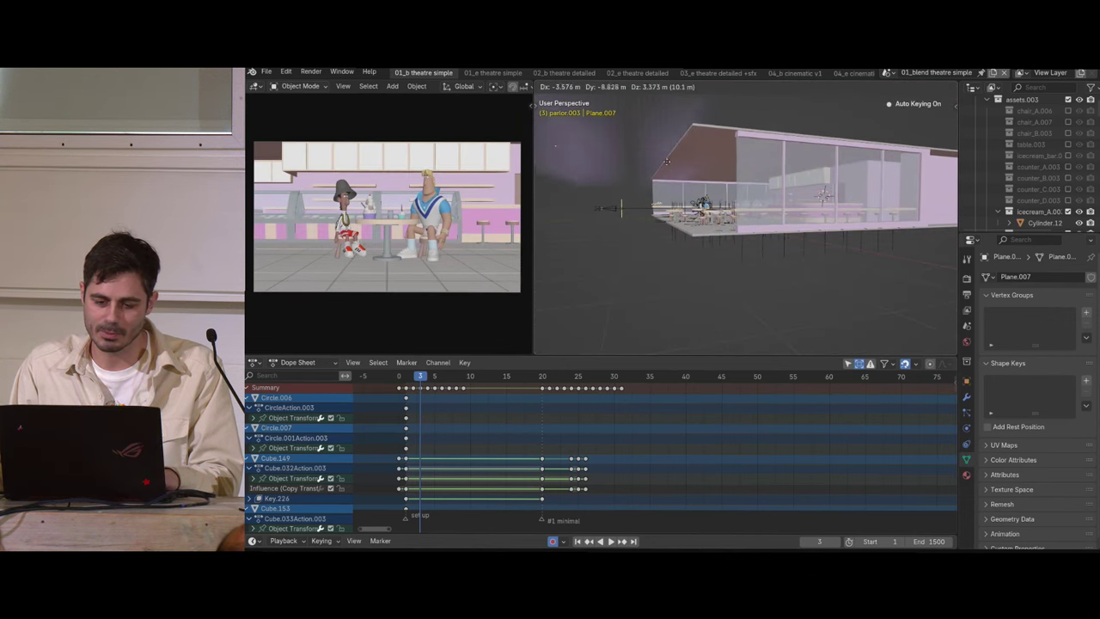
left_click(640, 176)
key("shift+z")
mouse_move(640, 176)
middle_mouse_down()
mouse_move(685, 193)
mouse_move(703, 221)
mouse_move(653, 220)
middle_mouse_up()
key("shift+z")
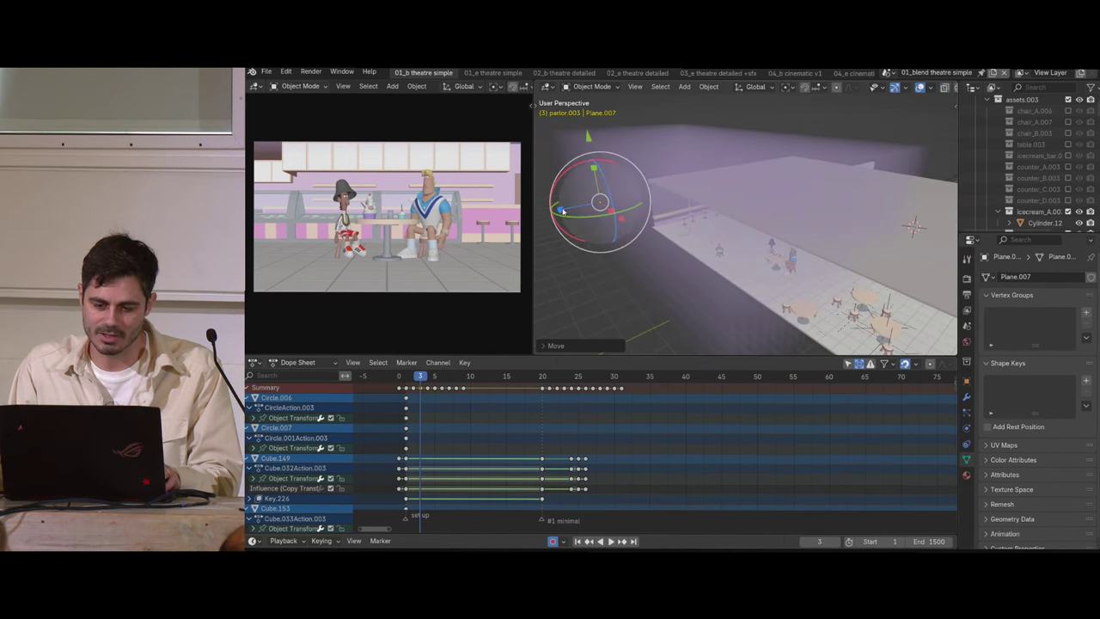
Try to rotate the haze plane and undo its last move
key("r")
key("r")
key("Escape")
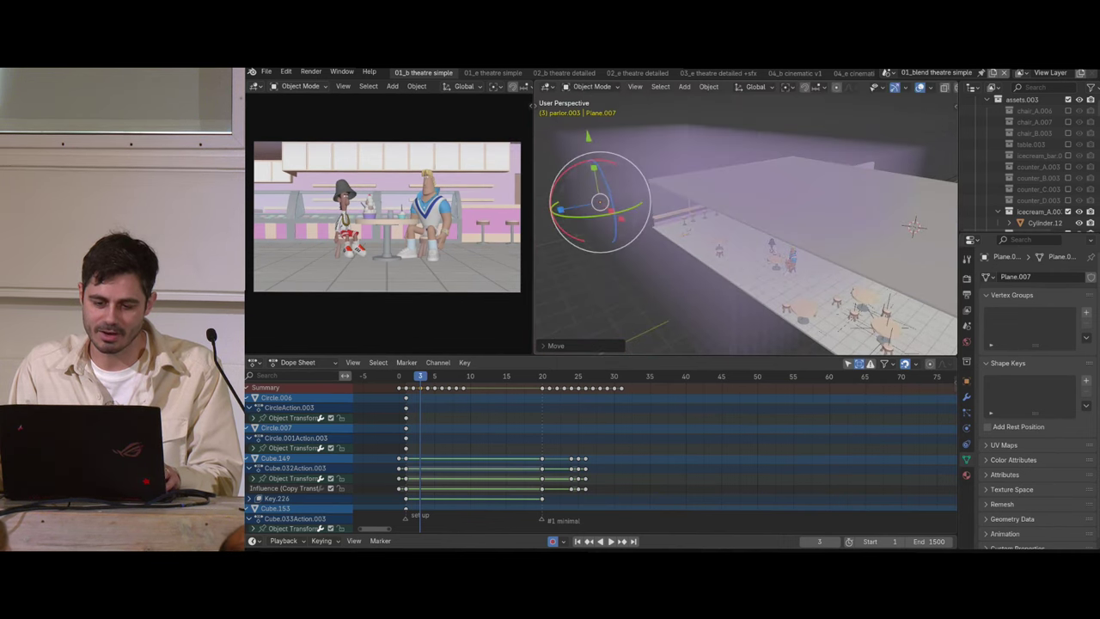
left_click_drag(574, 215, 576, 209)
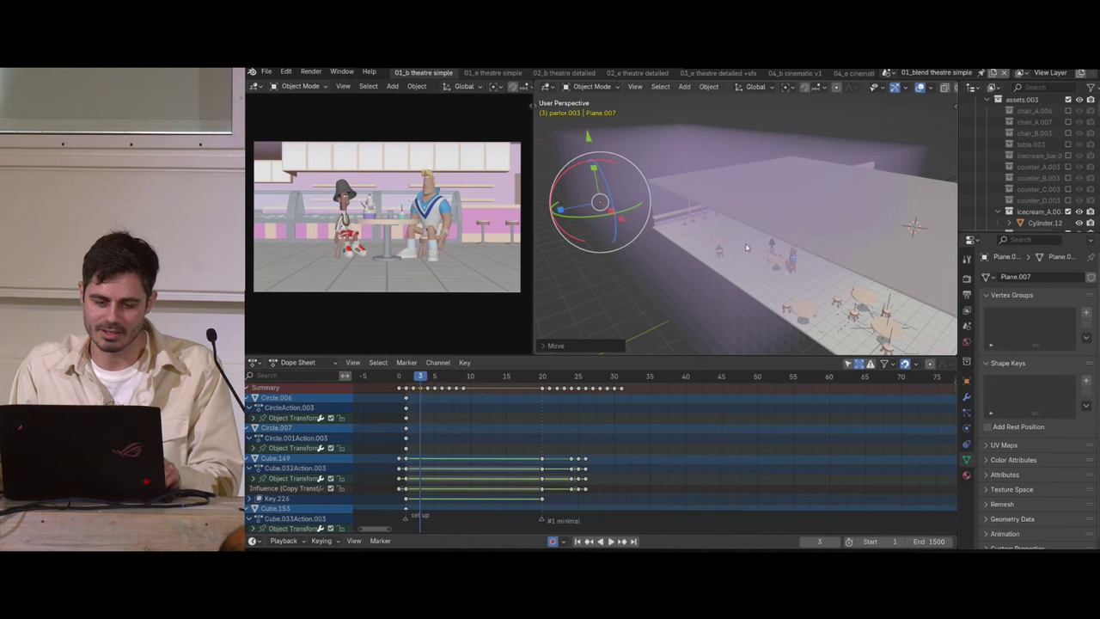
key("ctrl+z")
Look over the haze behind the seated characters on frame 3 and deselect the haze plane
middle_click_drag(825, 268, 794, 237)
scroll(756, 249, "up", 8)
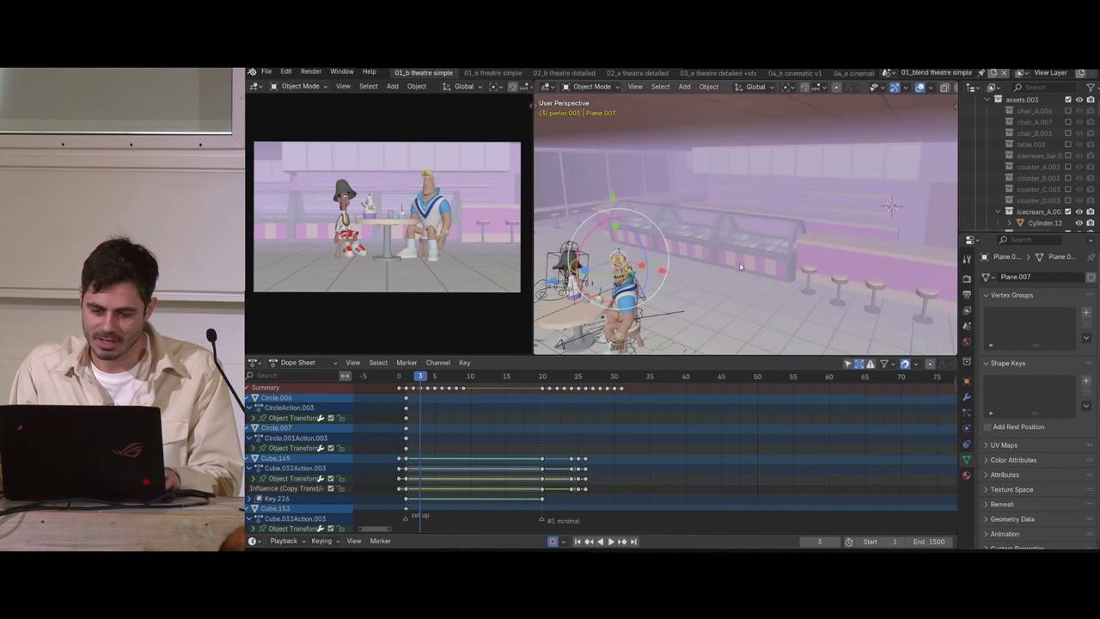
middle_click_drag(646, 297, 737, 213, "shift")
scroll(749, 229, "up", 4)
scroll(749, 229, "down", 8)
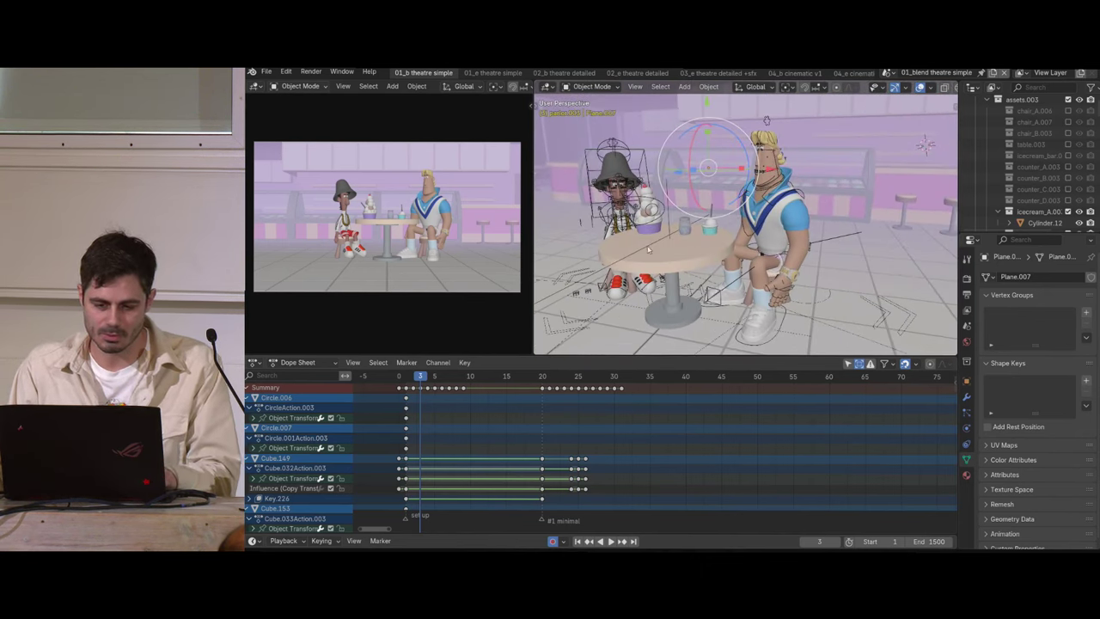
left_click(671, 213)
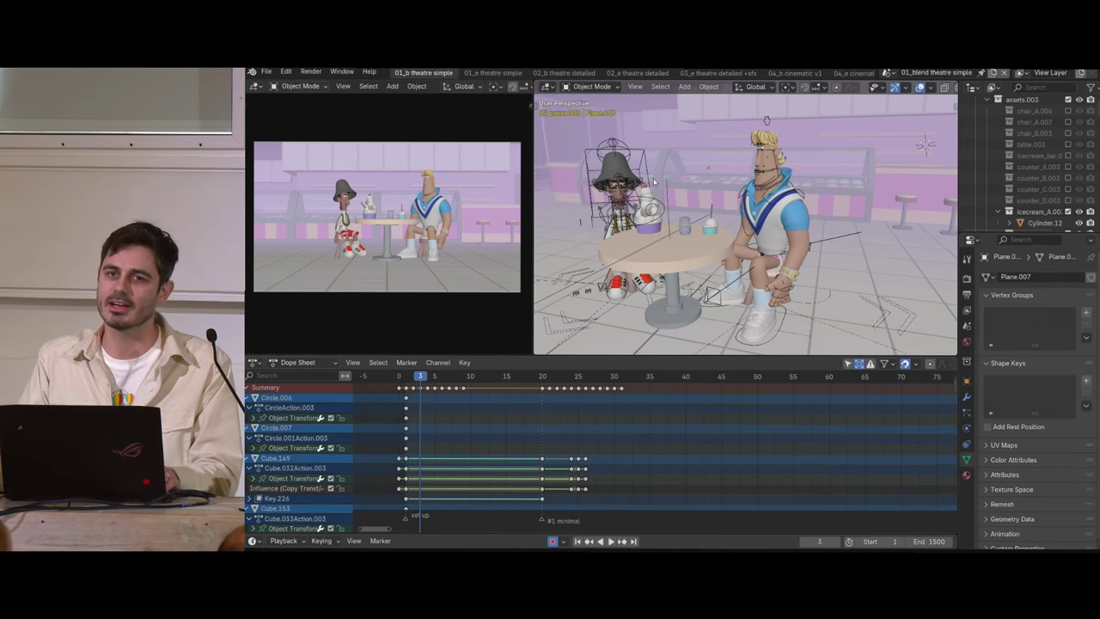
Advance to frame 4 and select the camera rig in a front view framed on the seated characters
scroll(709, 251, "down", 2)
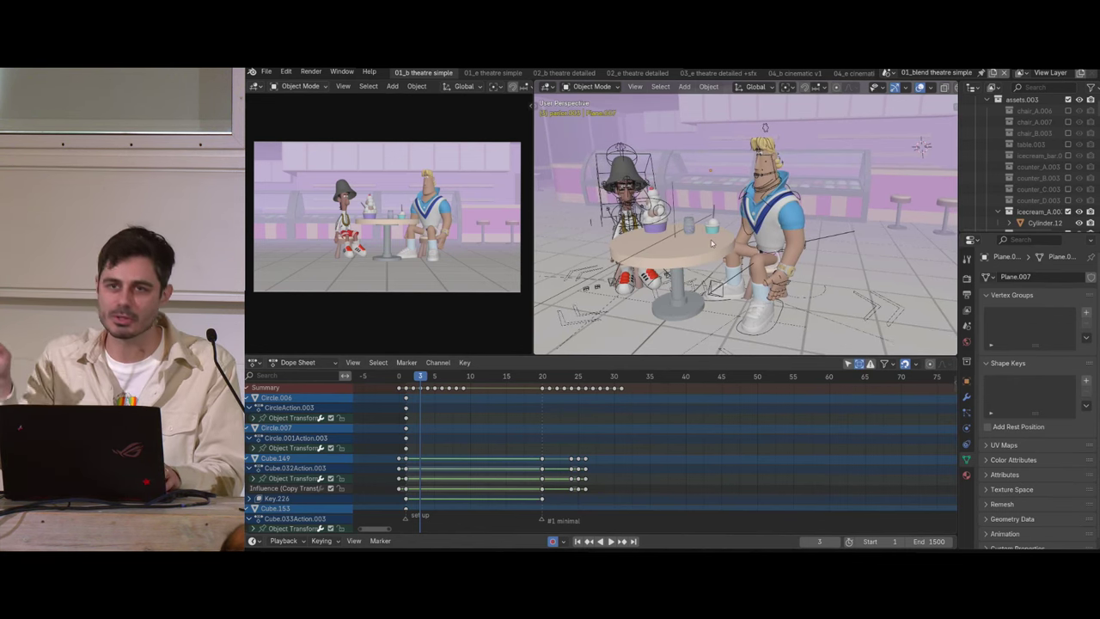
key("Right")
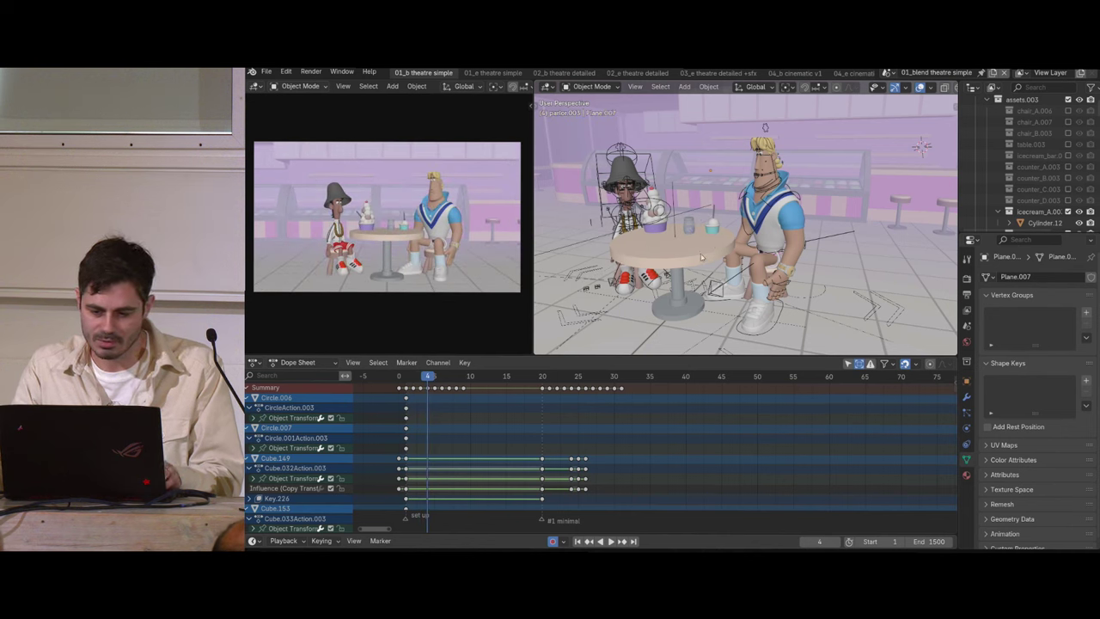
key("KP_1")
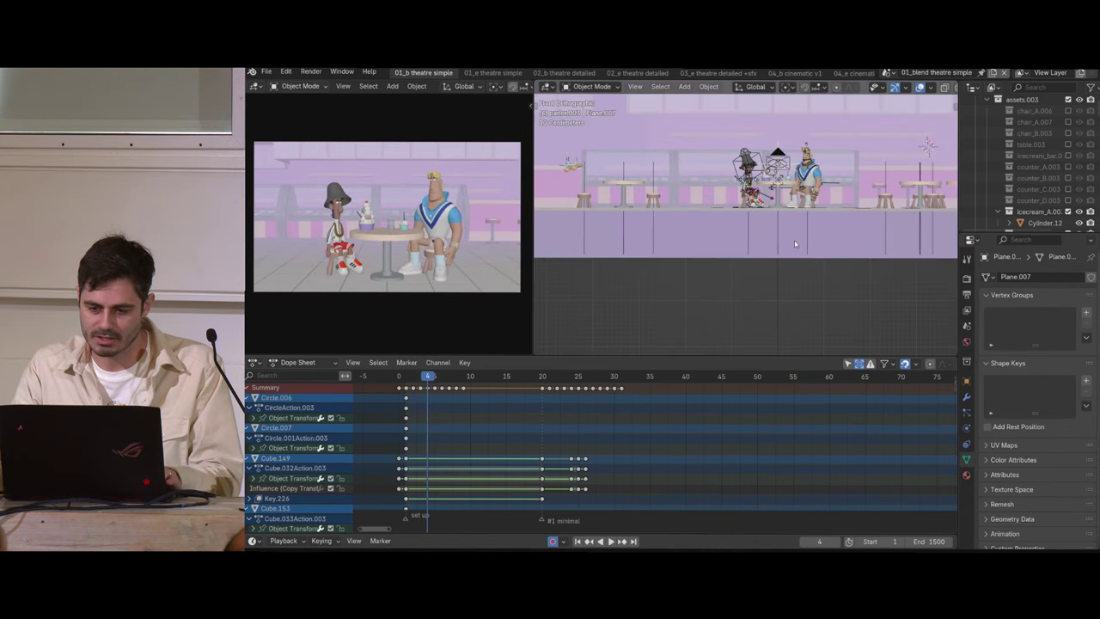
key("KP_Decimal")
left_click(730, 201)
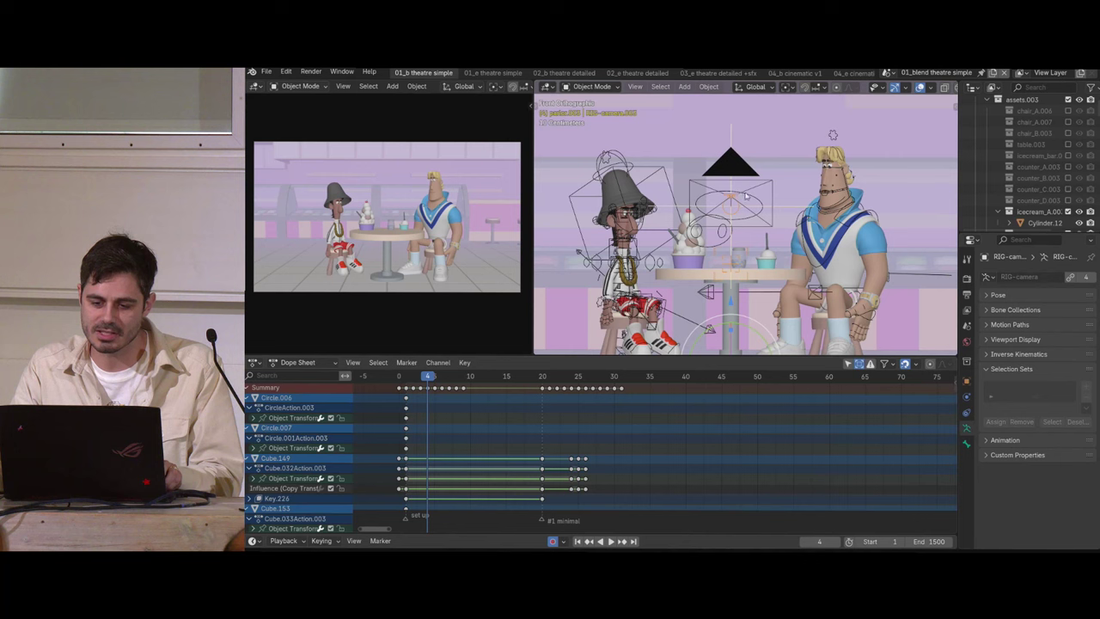
Compare the camera framing of frames 3 and 4, viewing frame 3 enlarged, and advance to frame 5
key("Left")
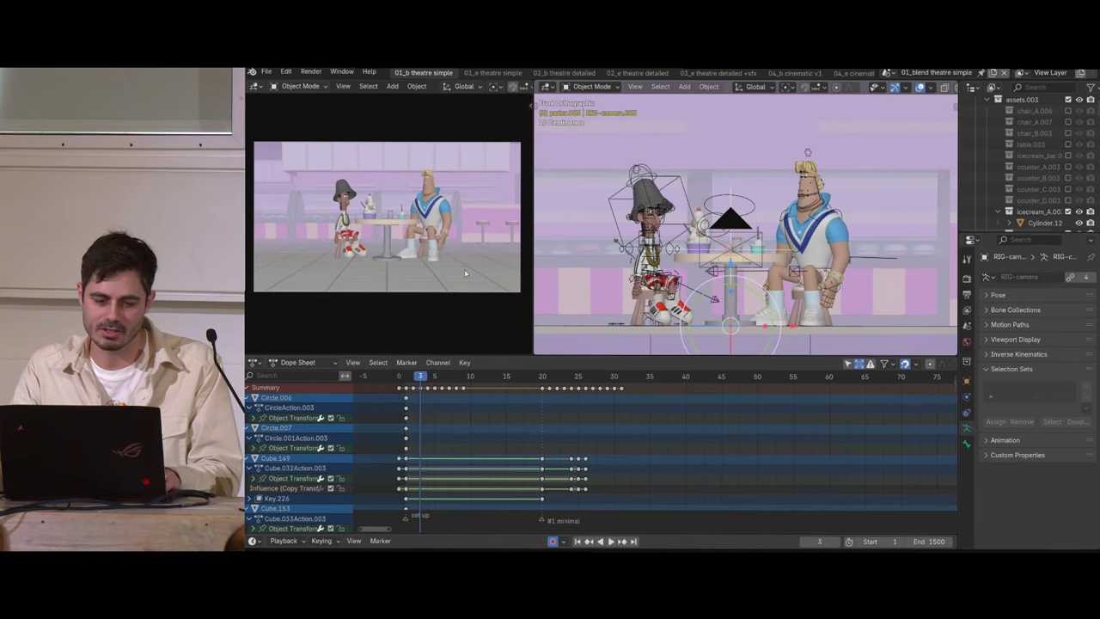
key("ctrl+alt+space")
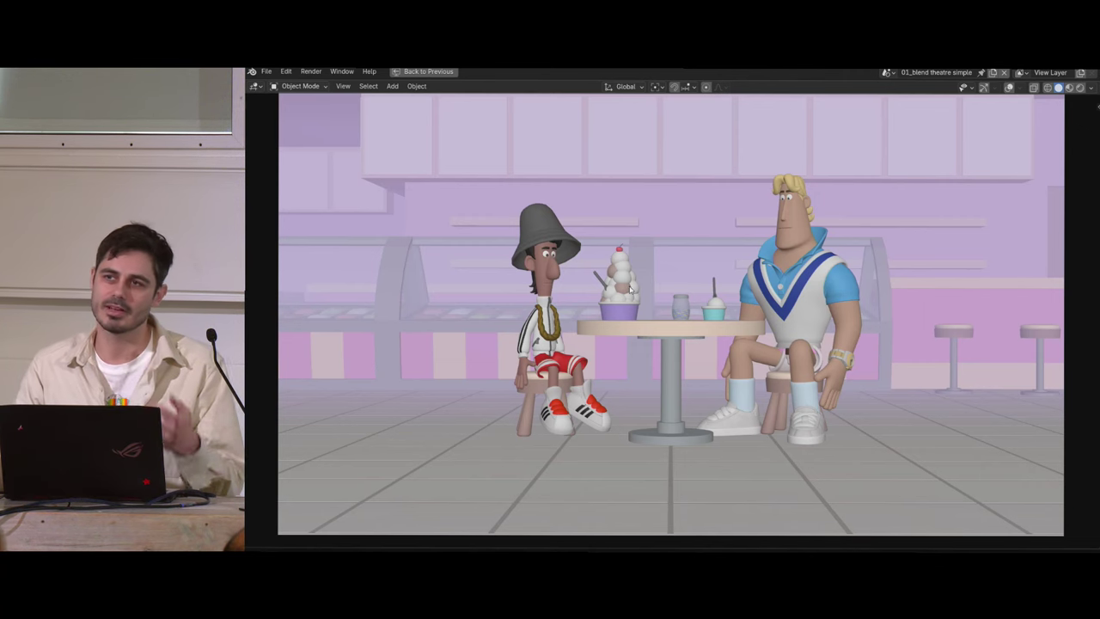
key("ctrl+alt+space")
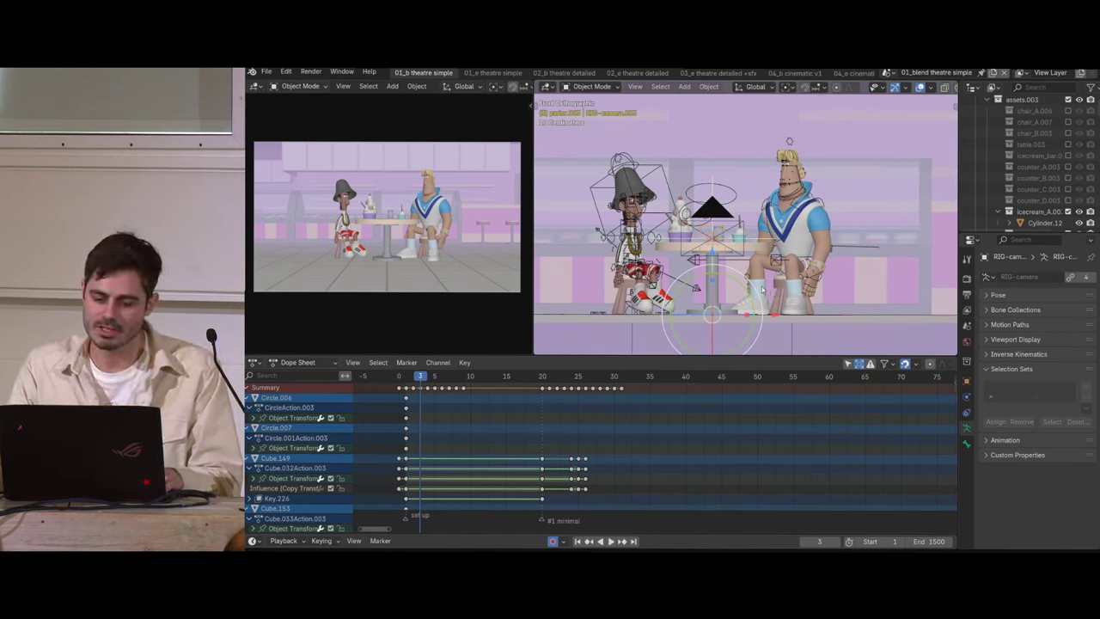
key("Right")
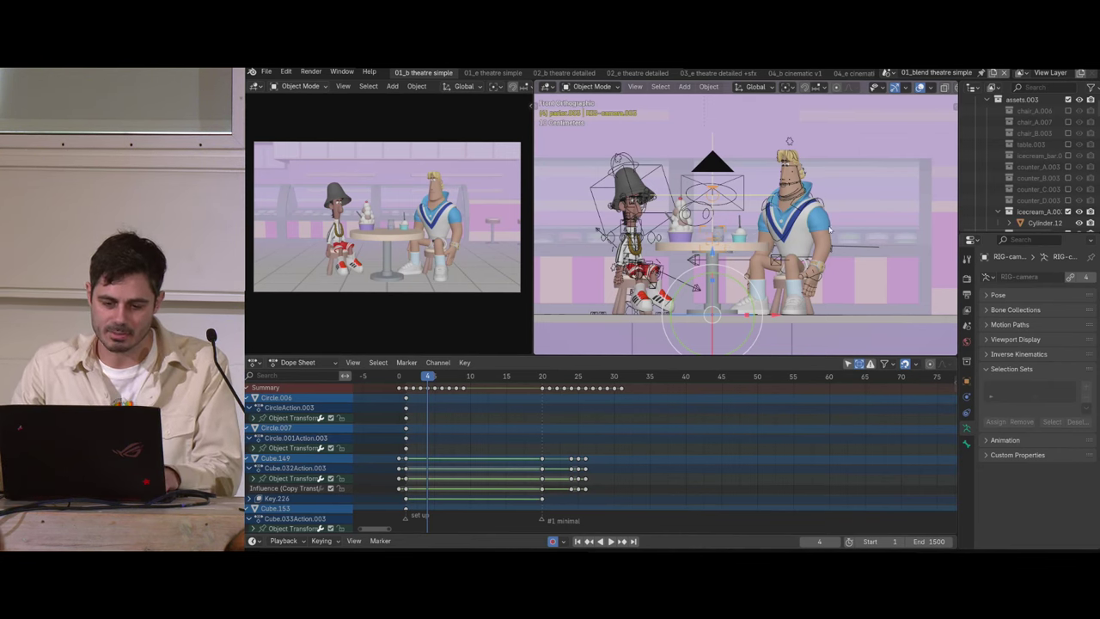
key("Right")
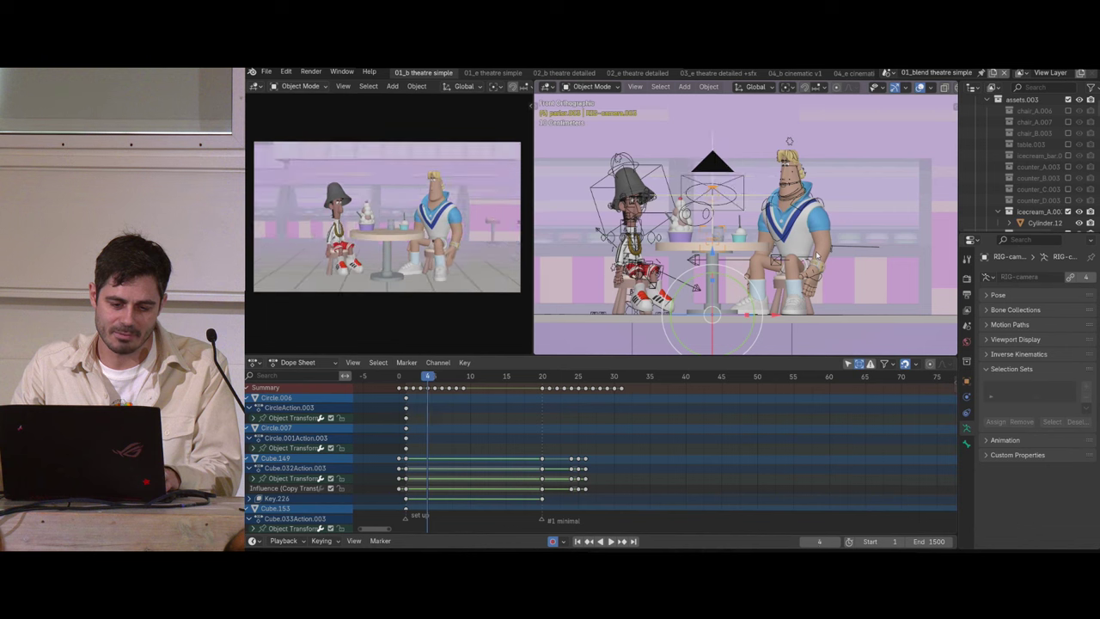
Enter Pose Mode on the camera rig and show the transform and lens properties of its master camera control
key("ctrl+Tab")
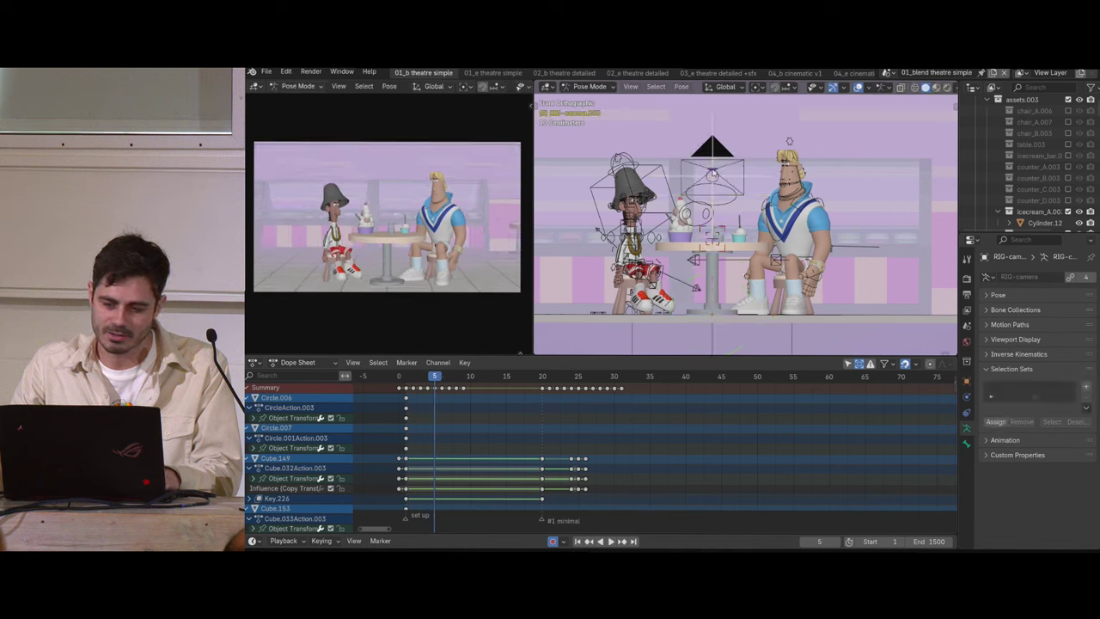
left_click(713, 173)
key("n")
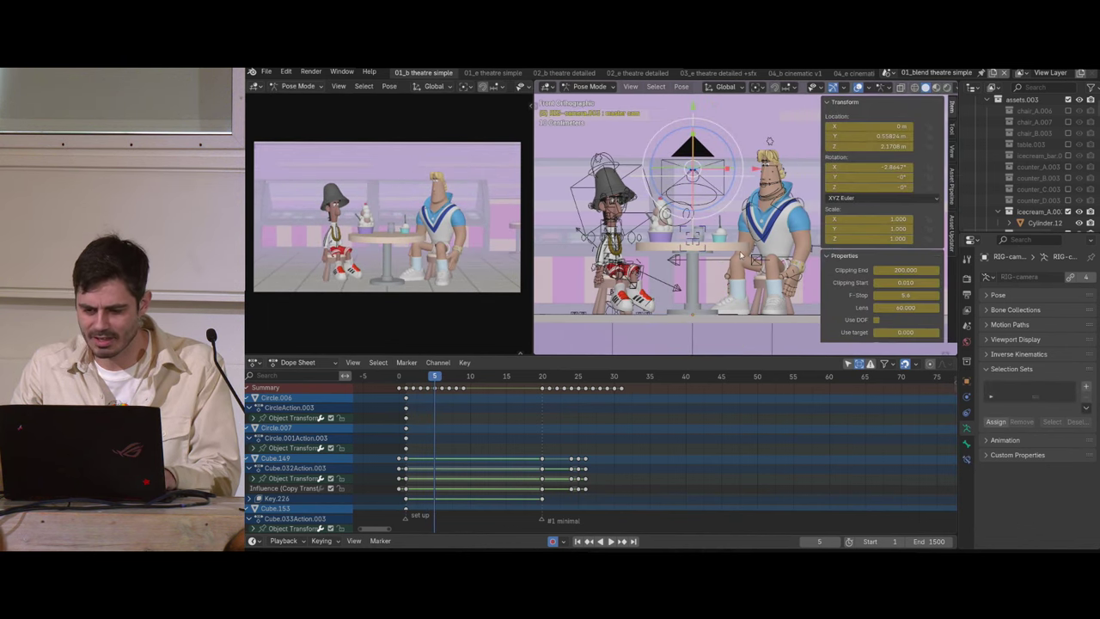
Compare the camera framing and lens settings of frames 4 and 5, viewing frame 4 enlarged
key("Left")
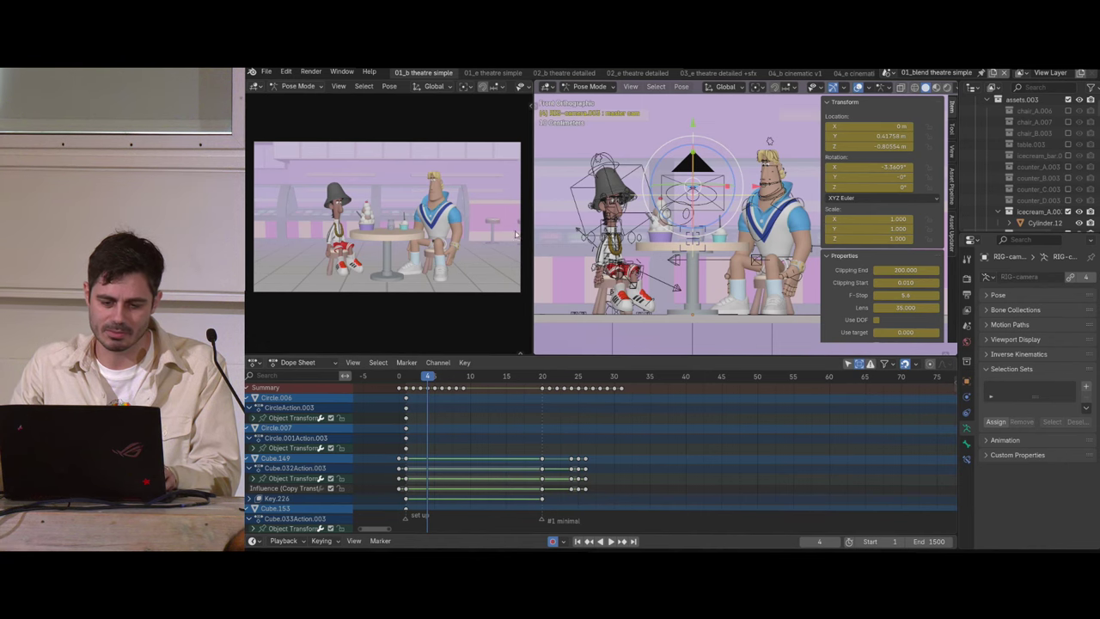
key("ctrl+space")
scroll(615, 221, "down", 1)
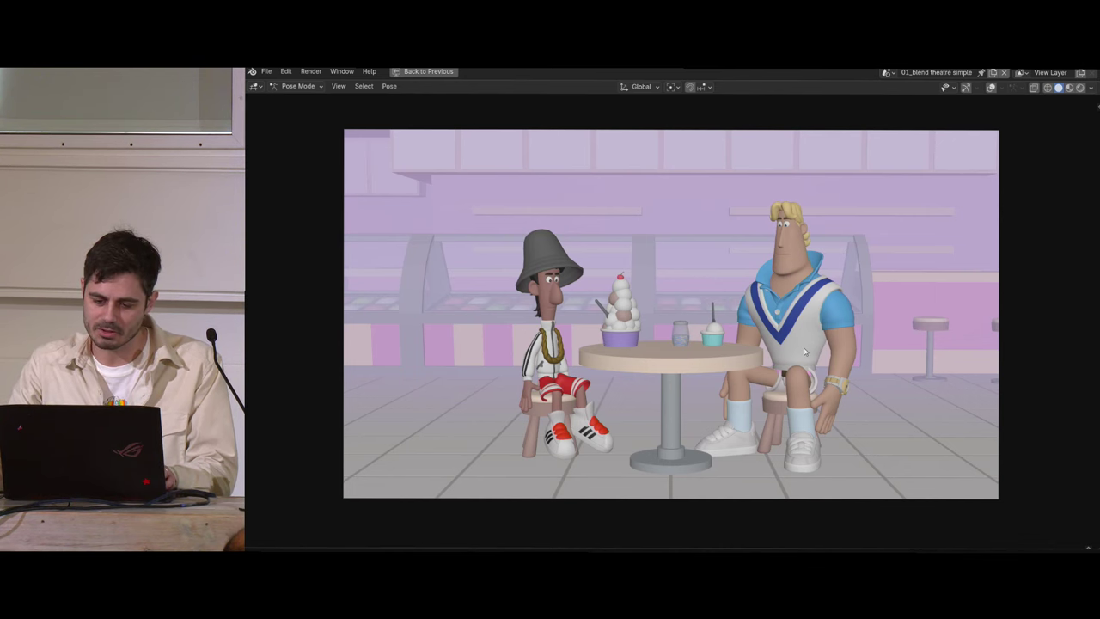
key("ctrl+alt+space")
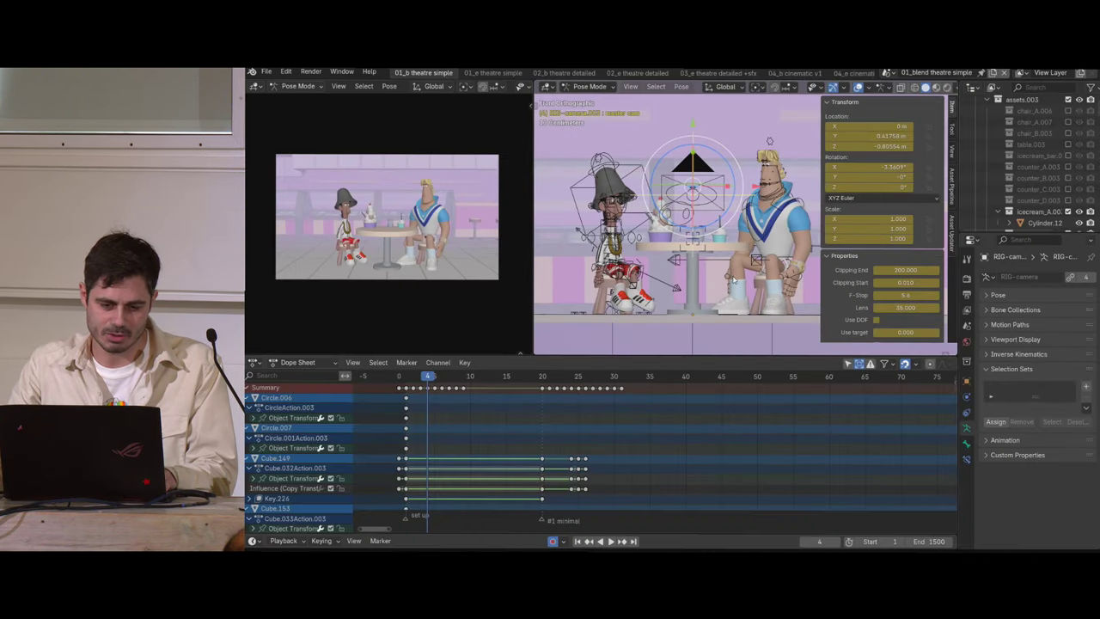
key("Home")
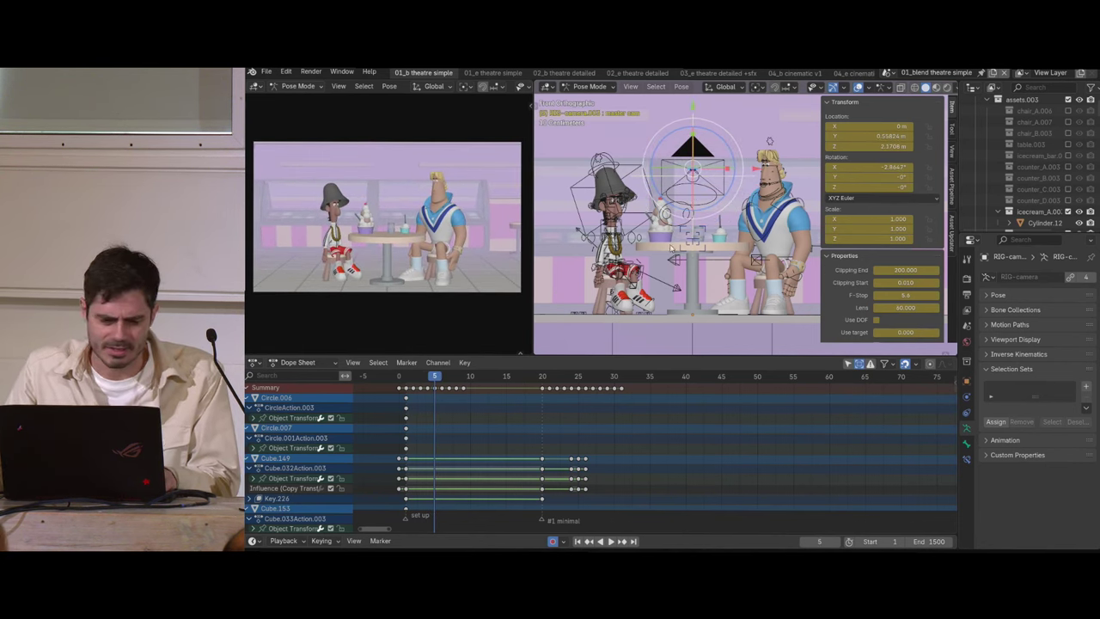
middle_click_drag(675, 248, 673, 250, "shift")
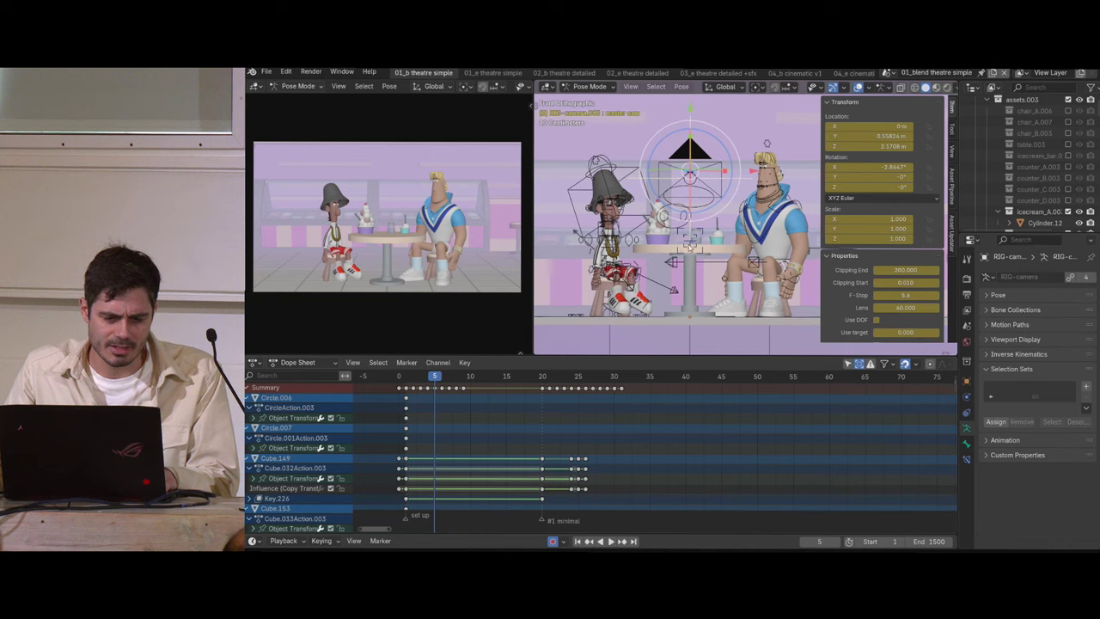
Step through frames 6 to 9 to examine the added background furniture, and compare the character staging on frames 8 and 9
key("Right")
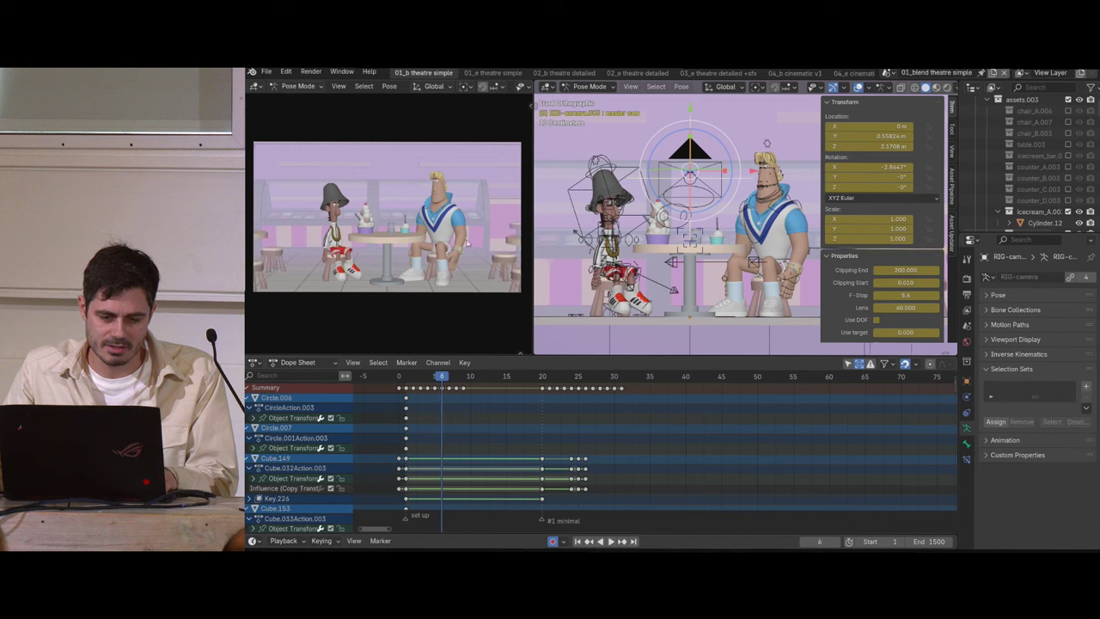
key("Right")
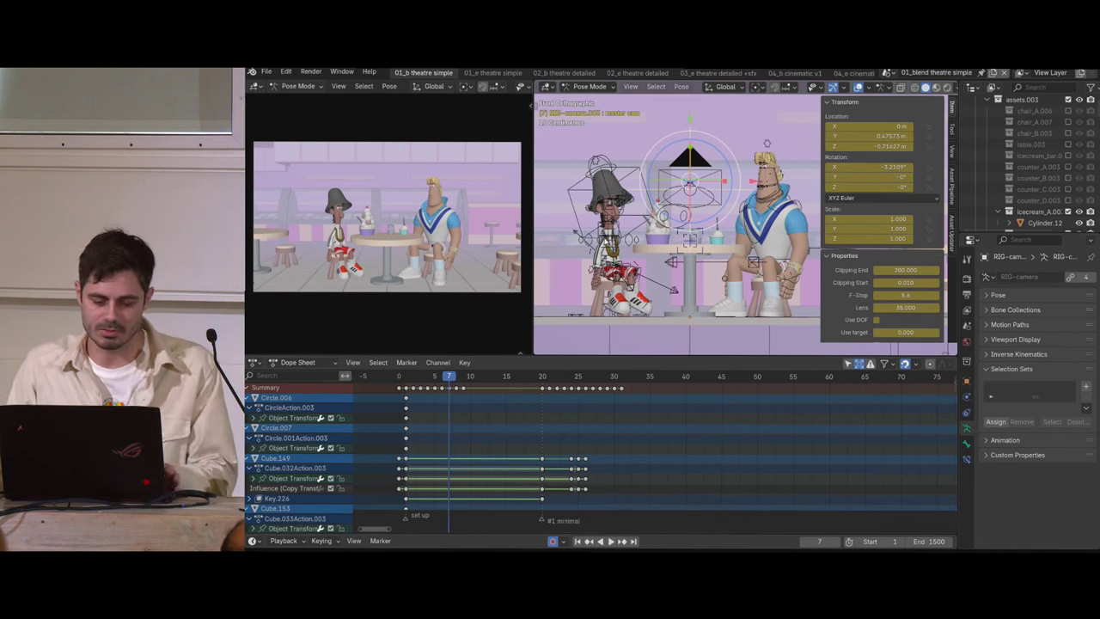
key("Right")
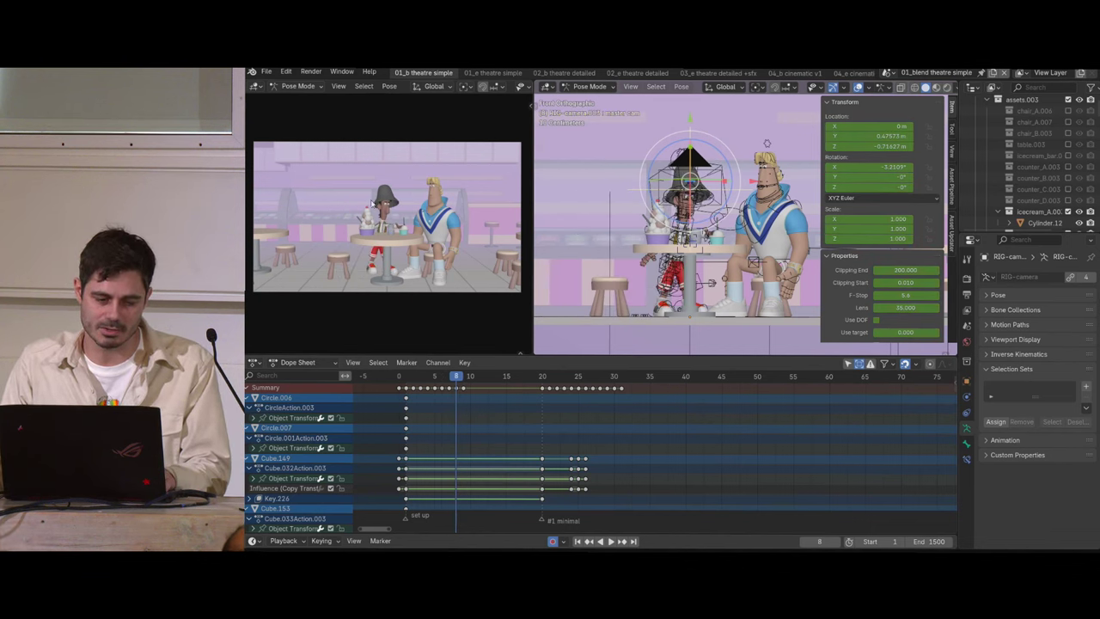
middle_click_drag(637, 254, 611, 261, "shift")
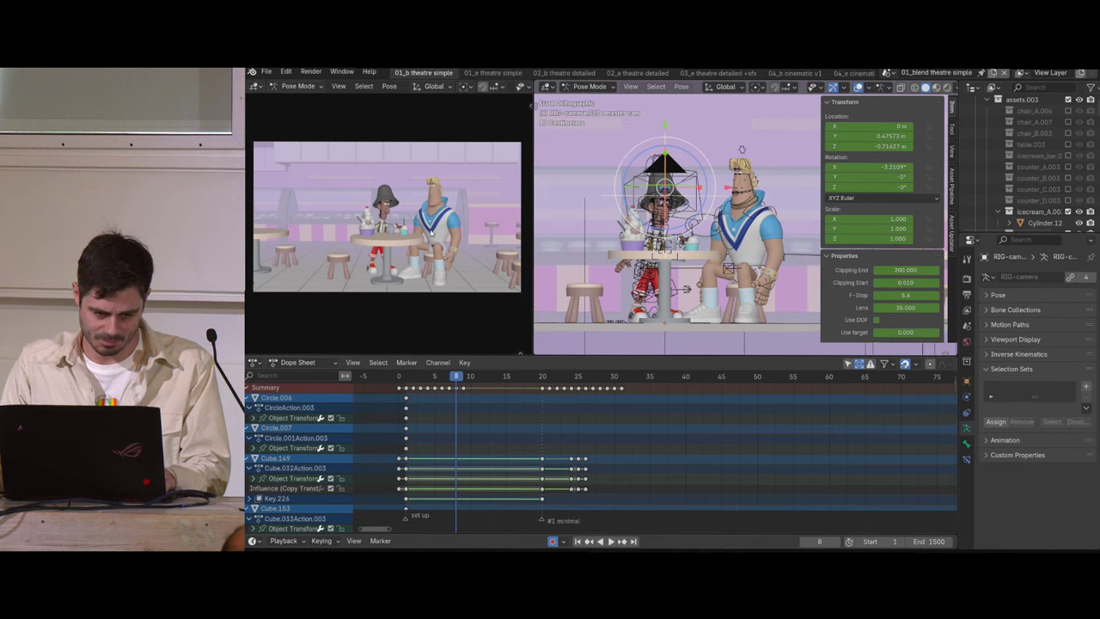
key("Right")
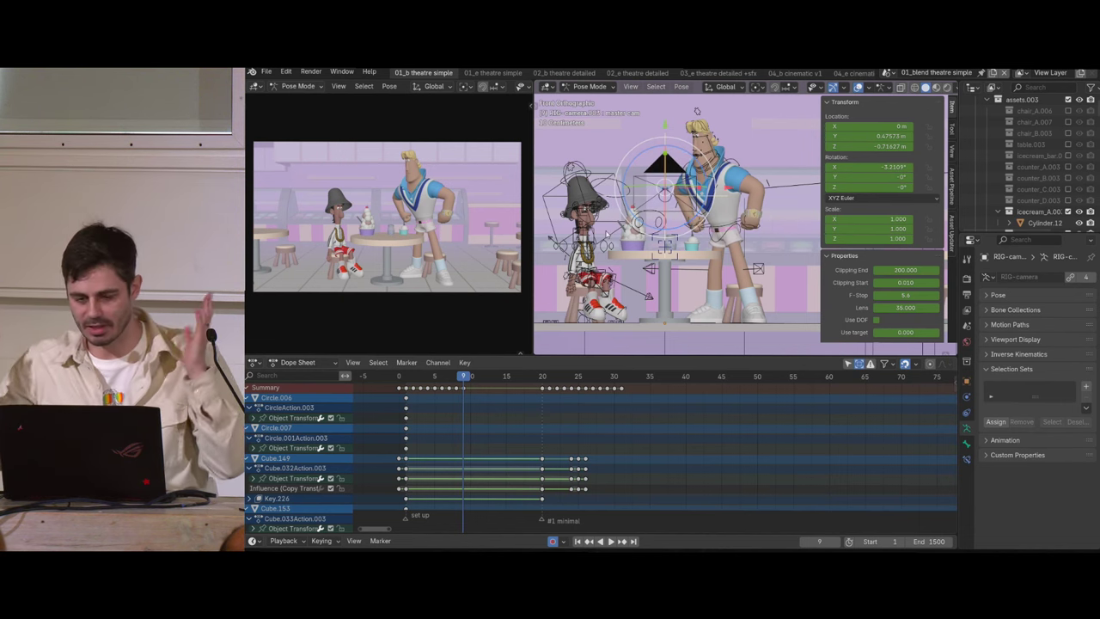
key("Left")
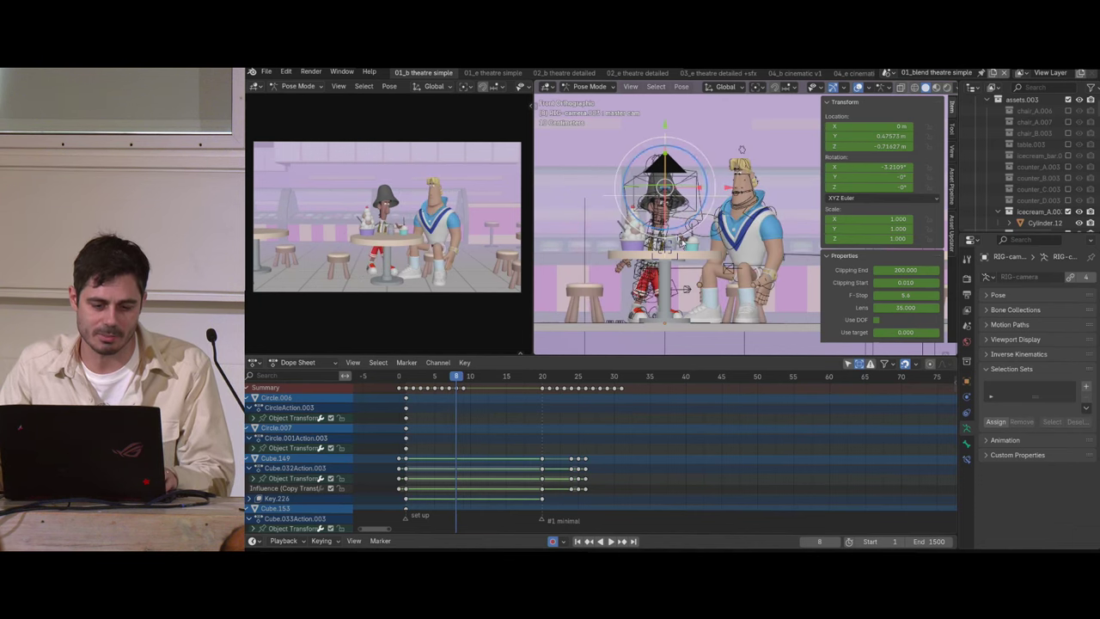
key("Right")
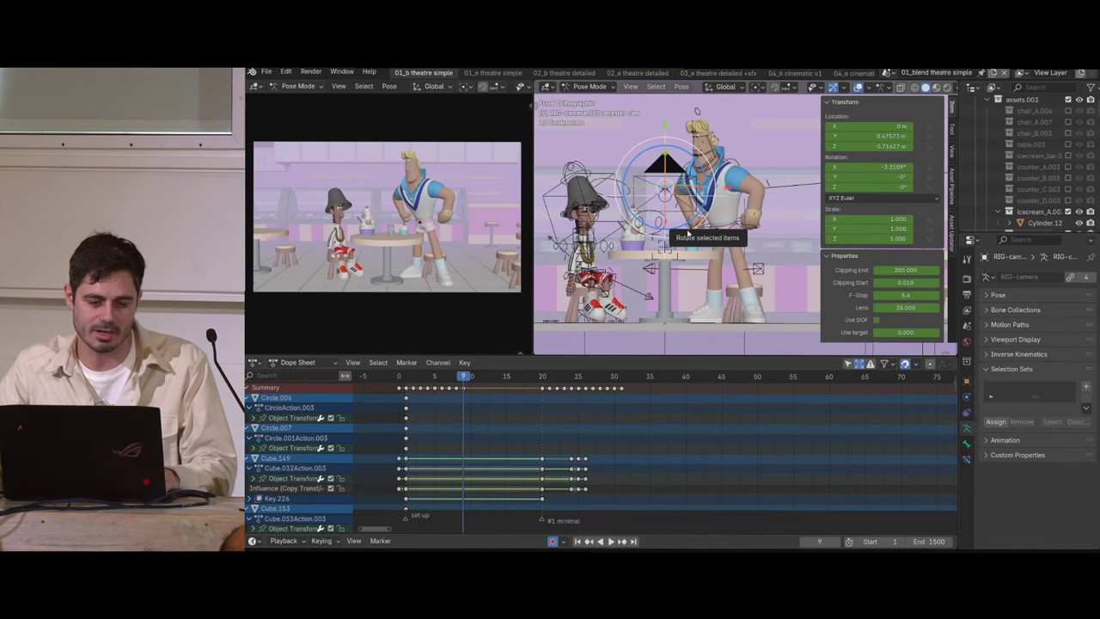